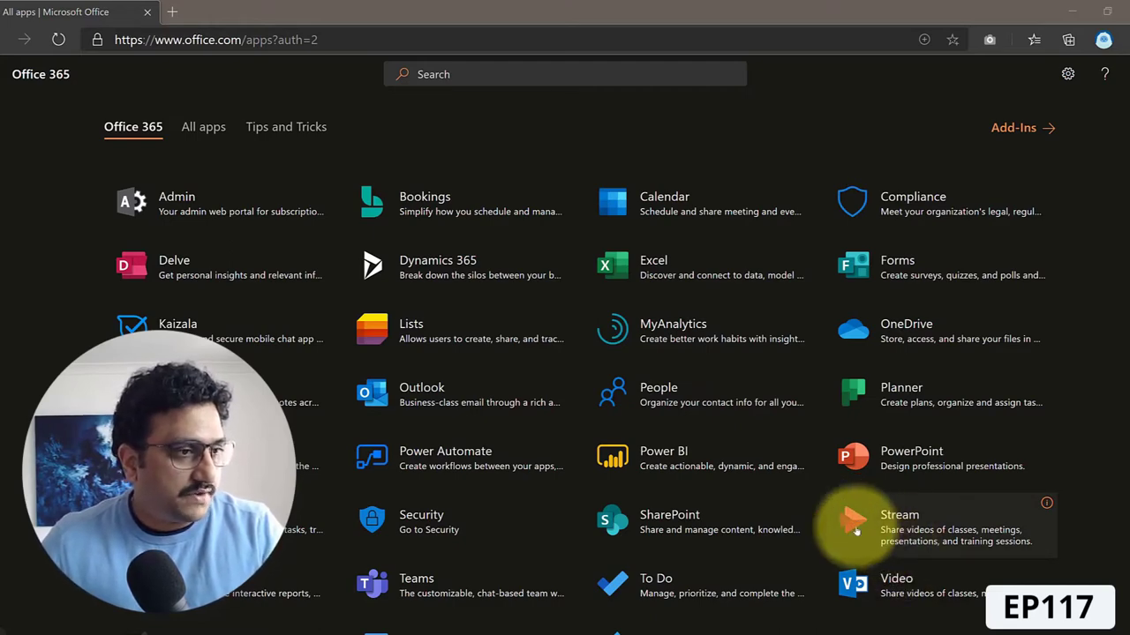
Open Microsoft Stream in a new tab and browse its trending videos and popular channels.
scroll(855, 531, "down", 2)
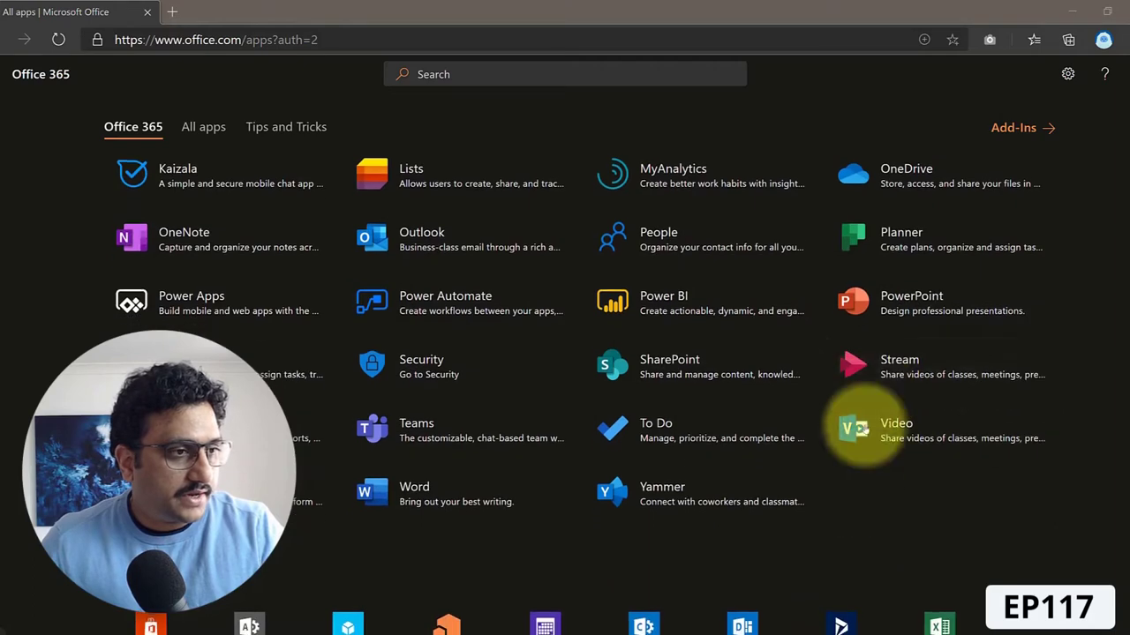
left_click(863, 372)
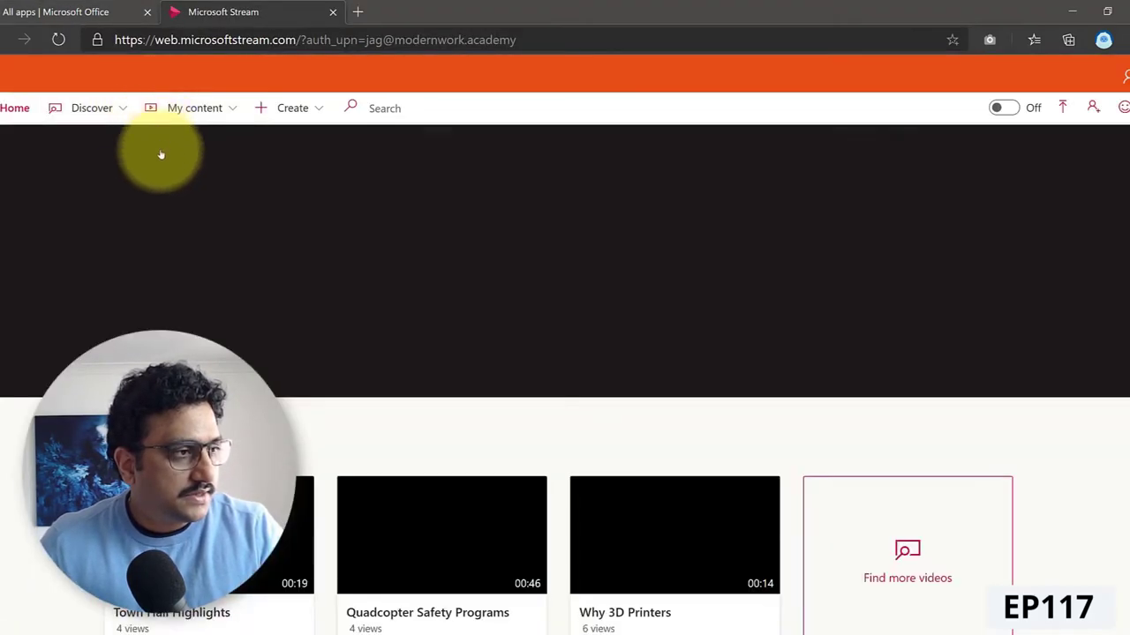
scroll(120, 272, "down", 4)
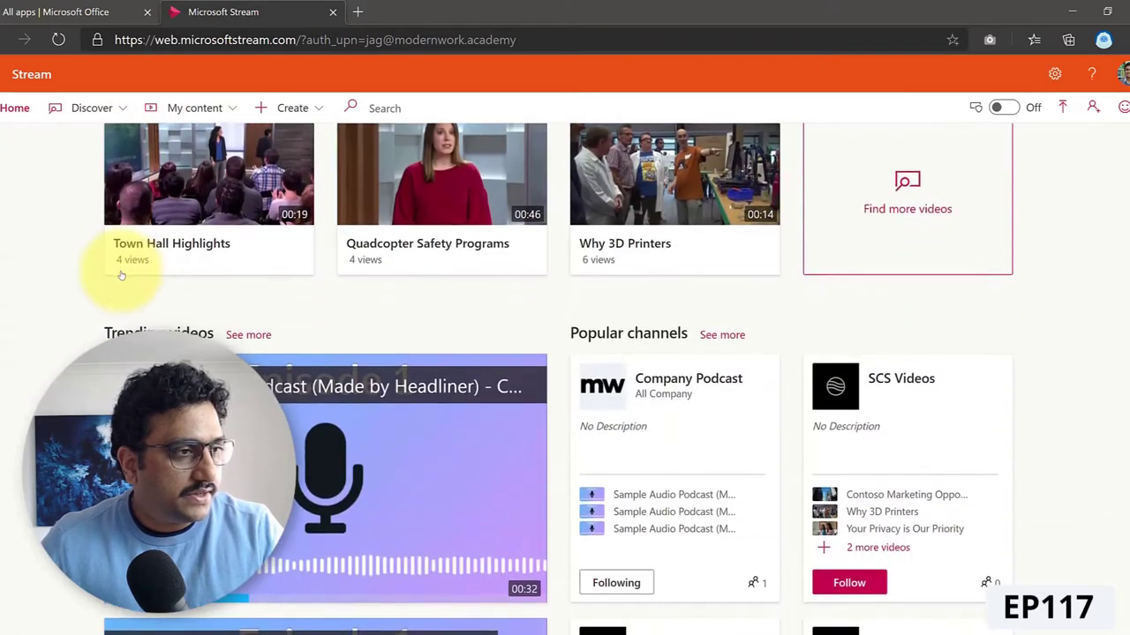
scroll(121, 276, "down", 2)
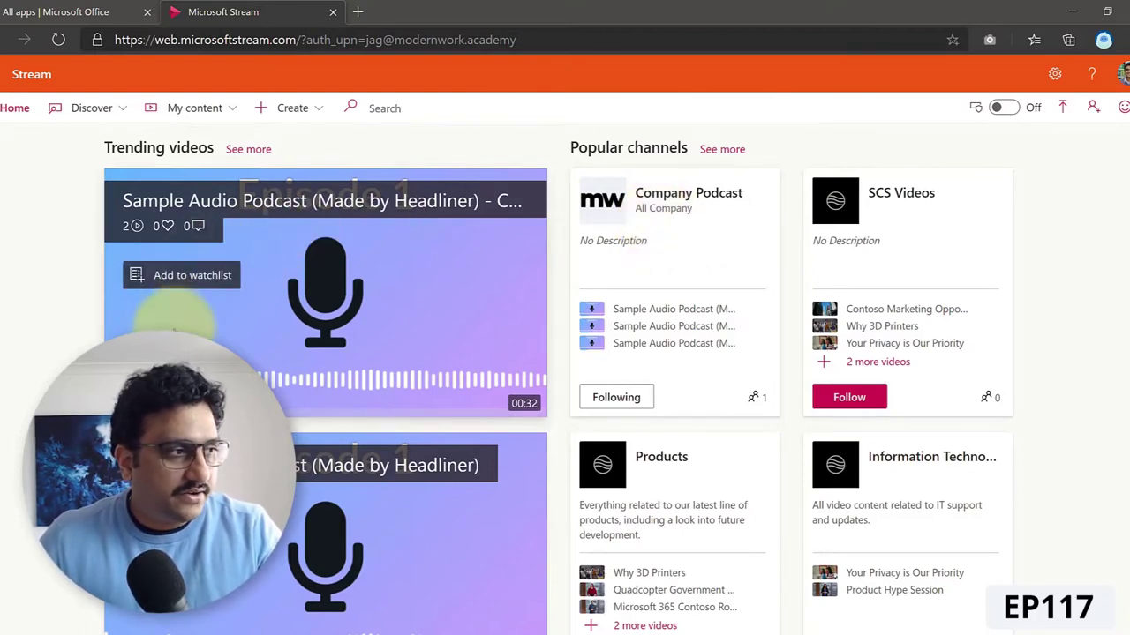
scroll(203, 317, "down", 1)
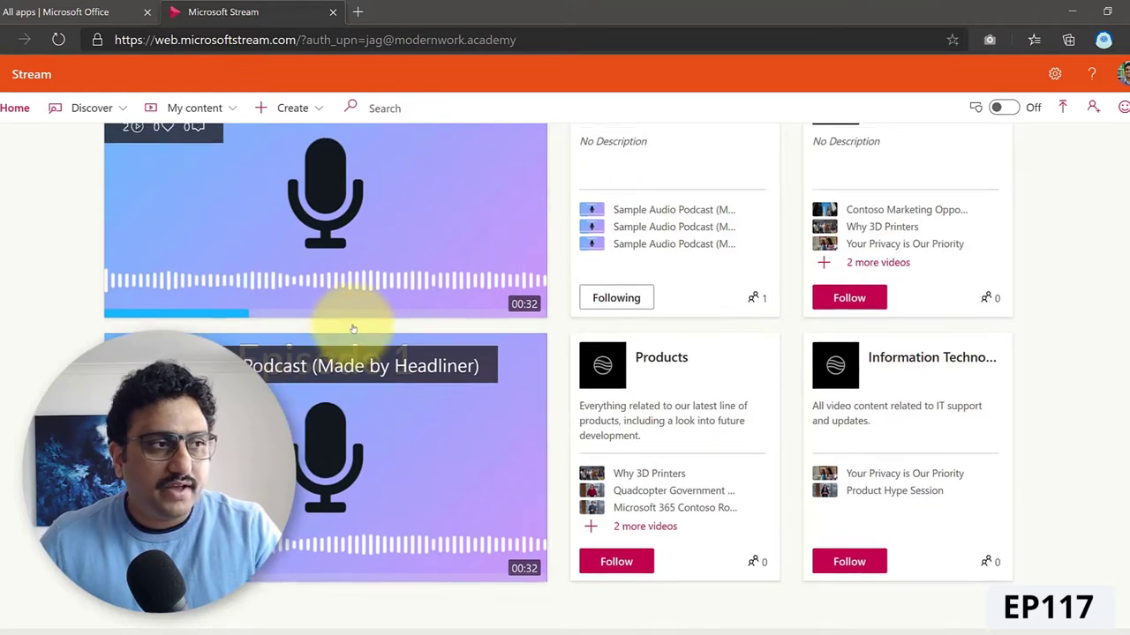
scroll(351, 335, "up", 3)
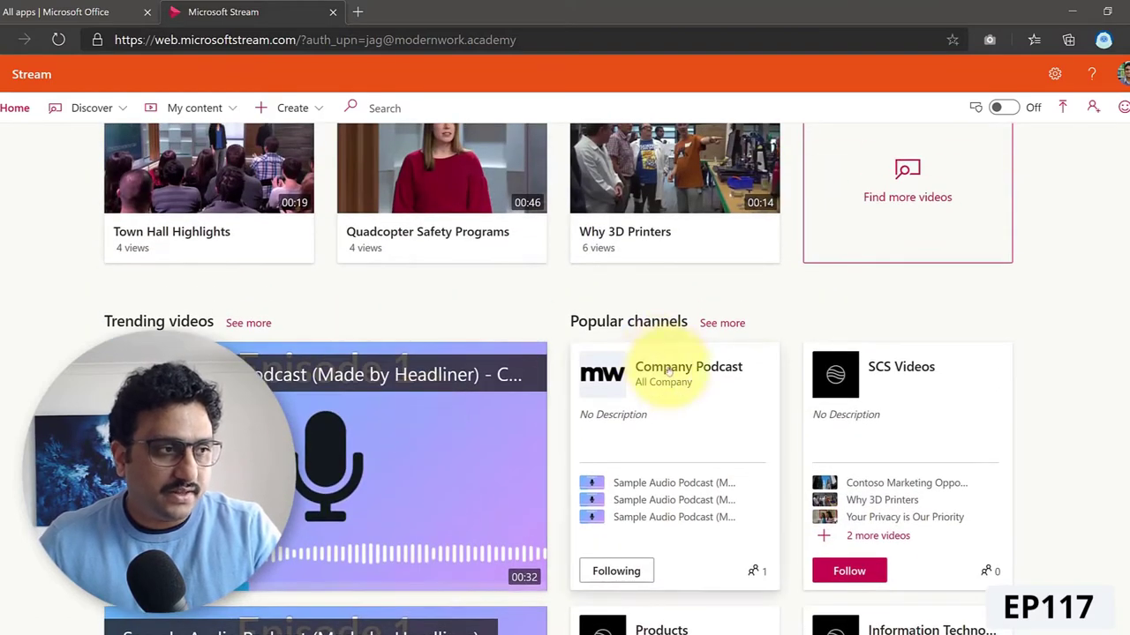
Open the Company Podcast channel and view its three Sample Audio Podcast videos.
left_click(669, 366)
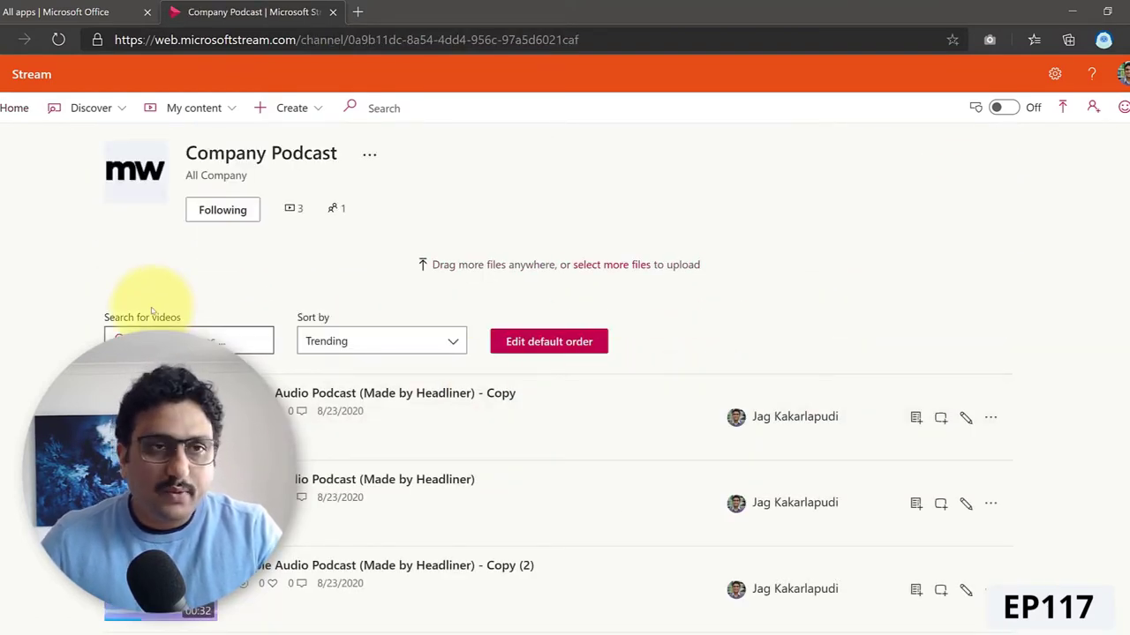
scroll(152, 310, "down", 1)
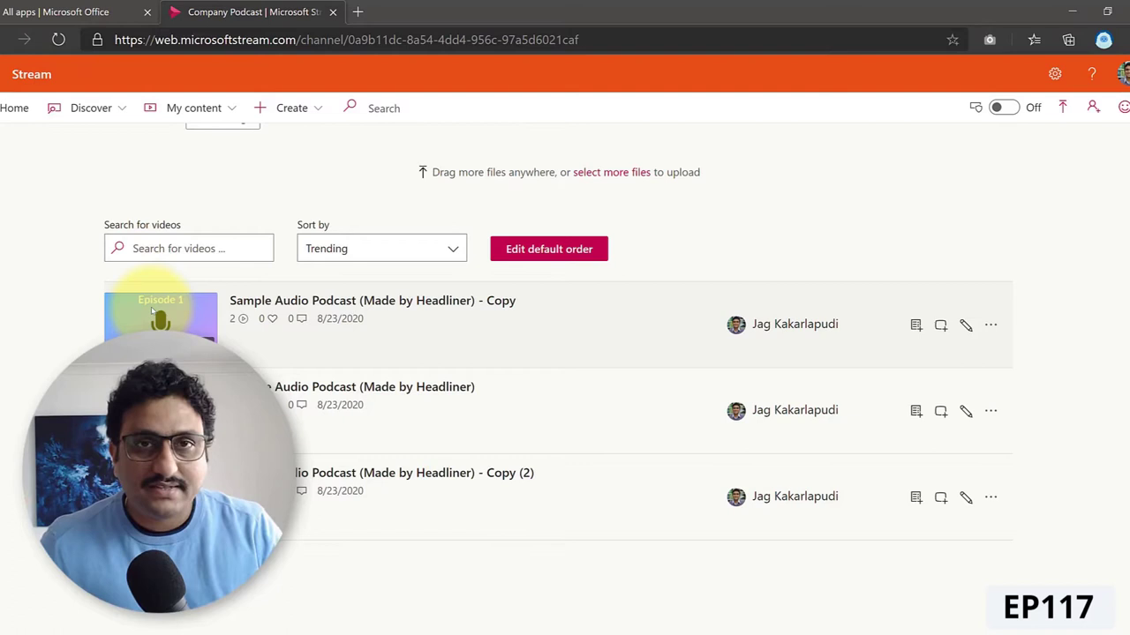
Play Sample Audio Podcast - Copy from about 0:15 with its transcript showing.
left_click(265, 302)
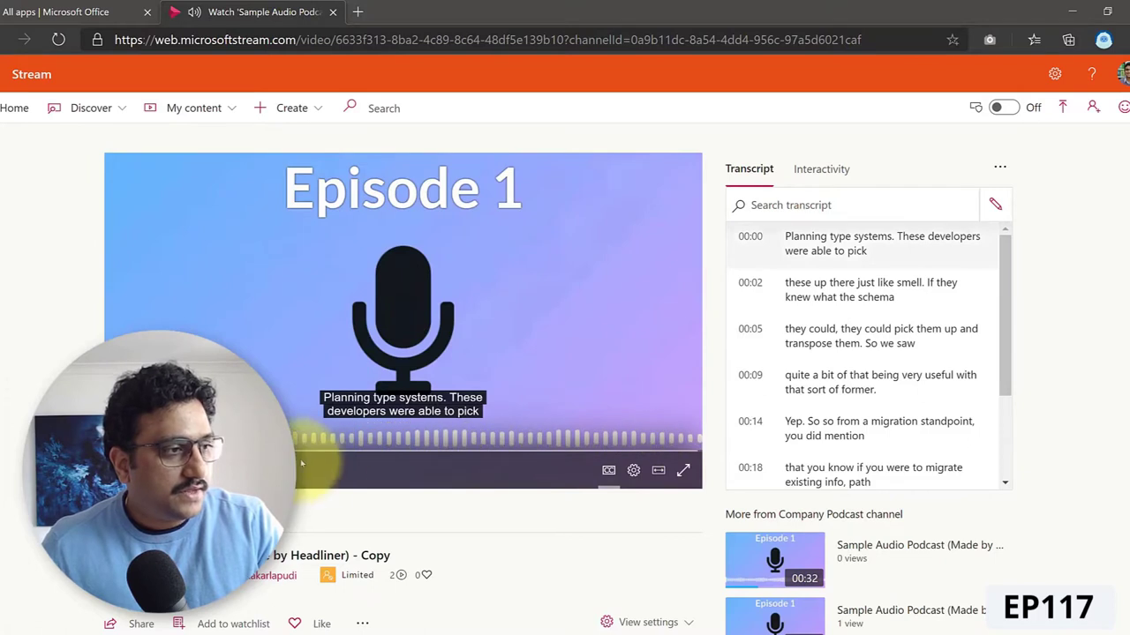
left_click(397, 452)
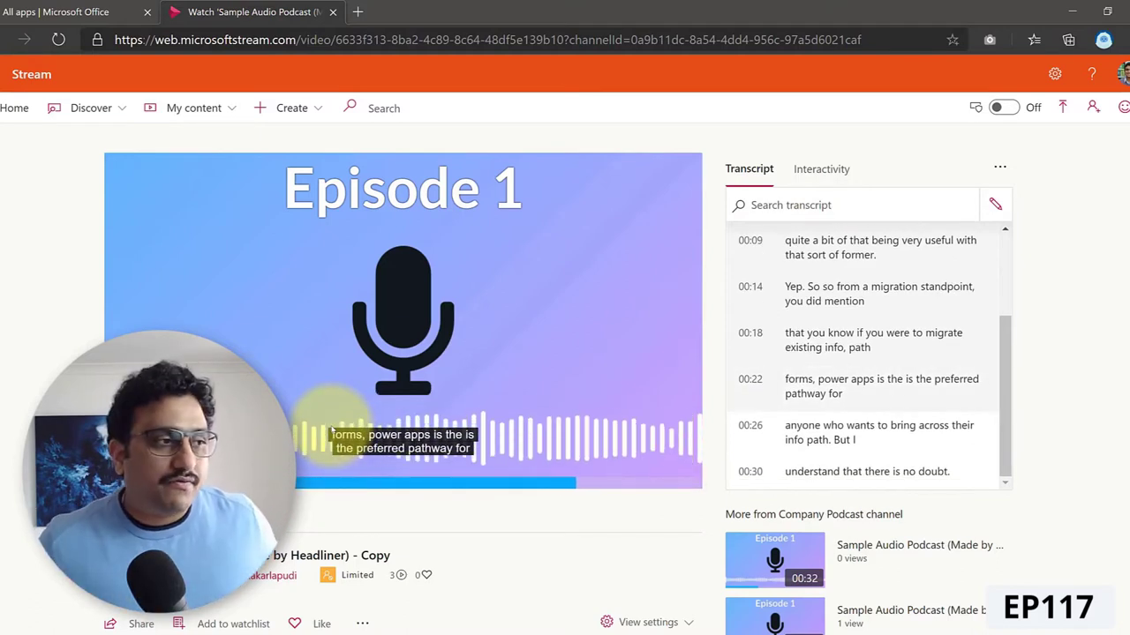
mouse_move(353, 428)
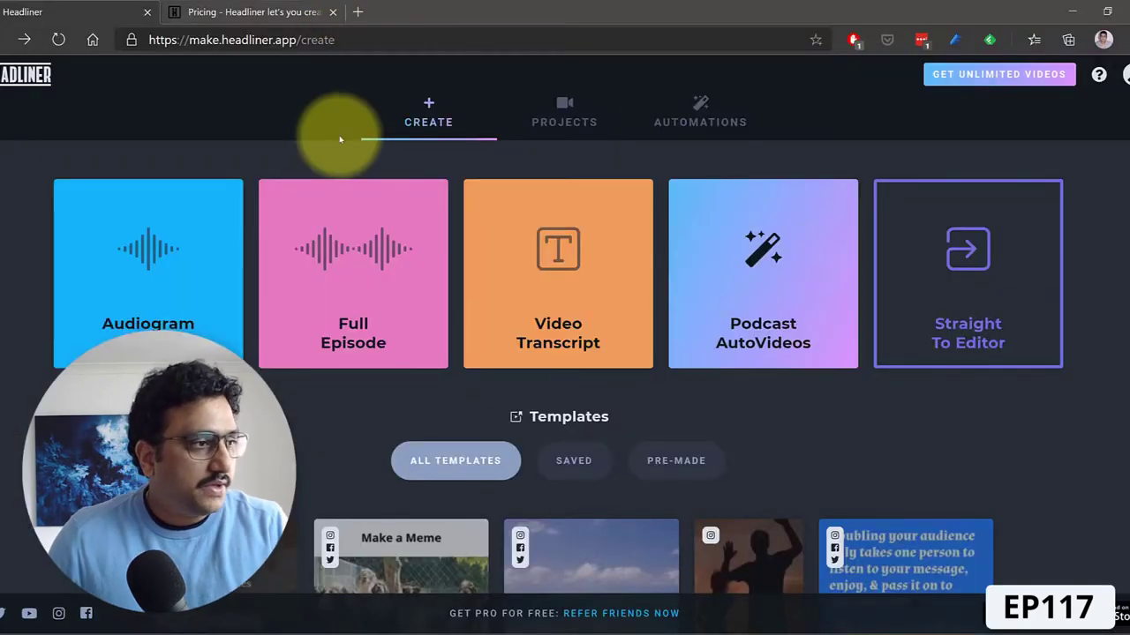
left_click(192, 12)
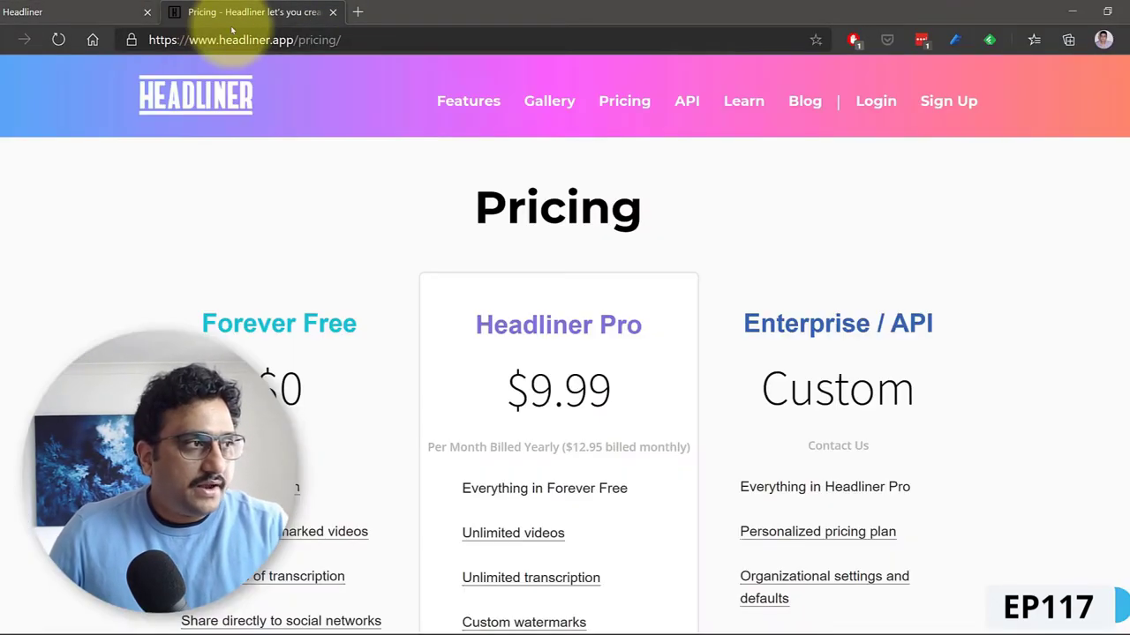
scroll(166, 319, "down", 2)
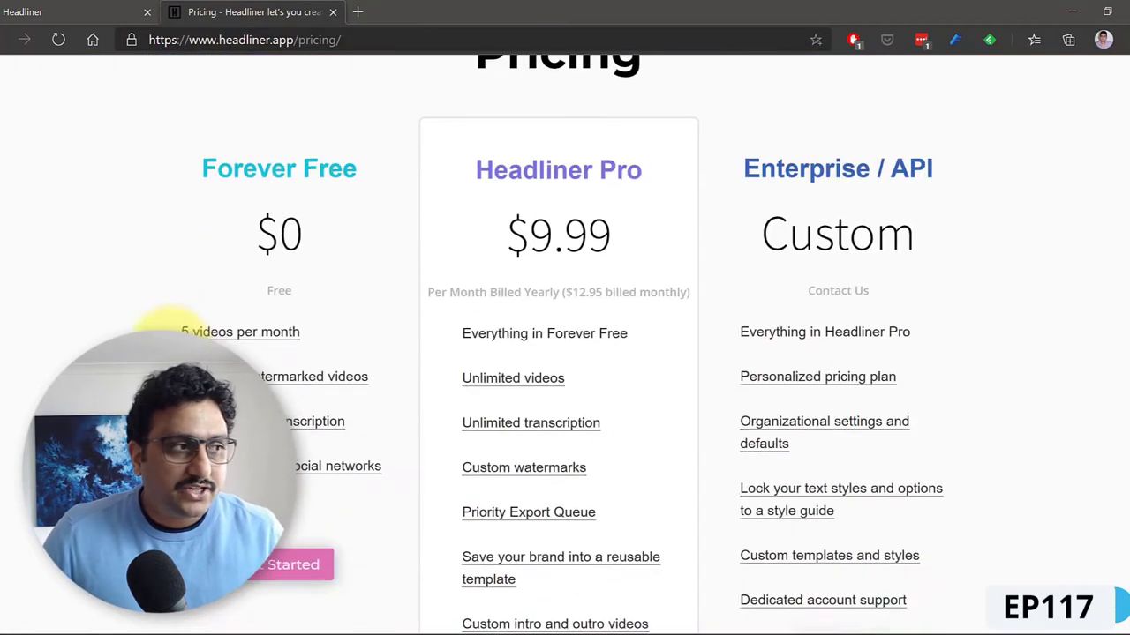
mouse_move(221, 310)
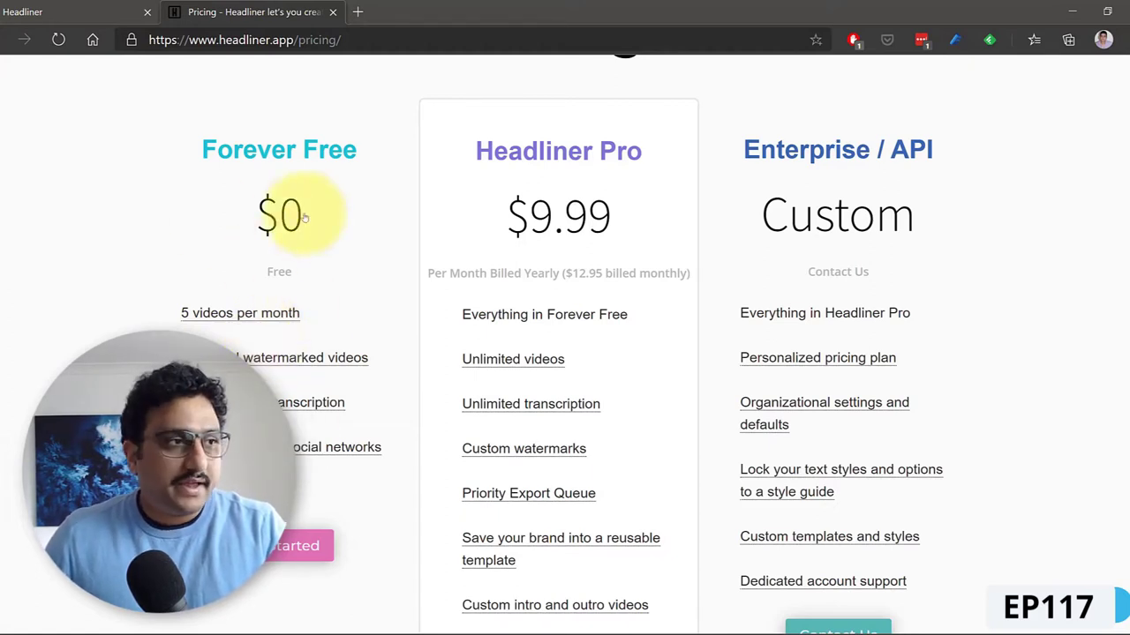
left_click(49, 13)
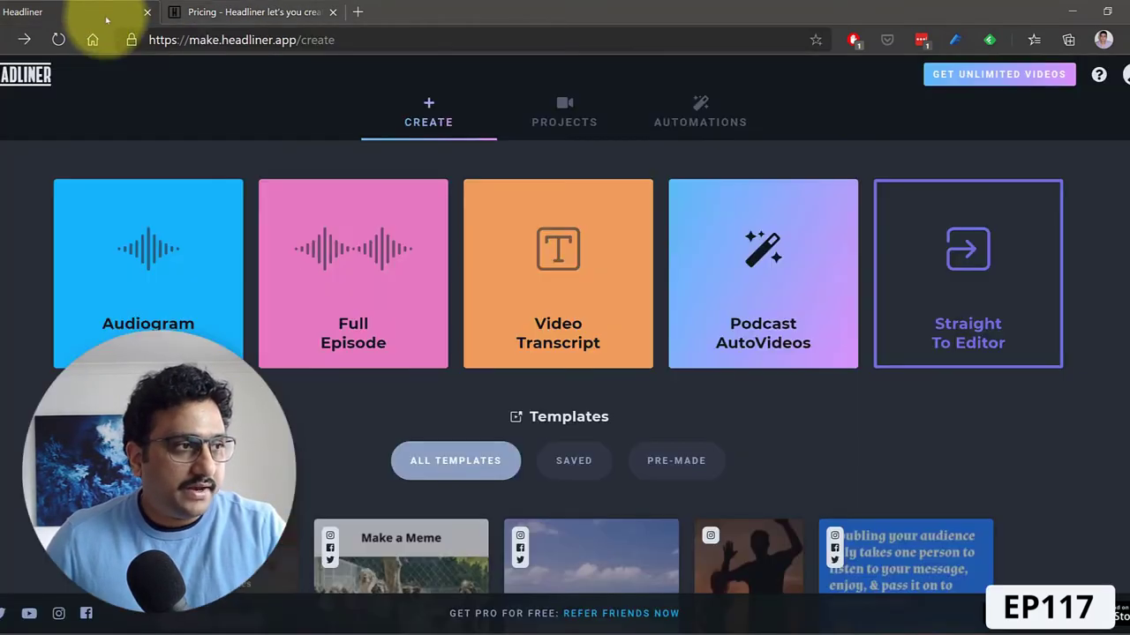
Start a new audiogram and drag the podcast audio file into the upload zone.
left_click(106, 292)
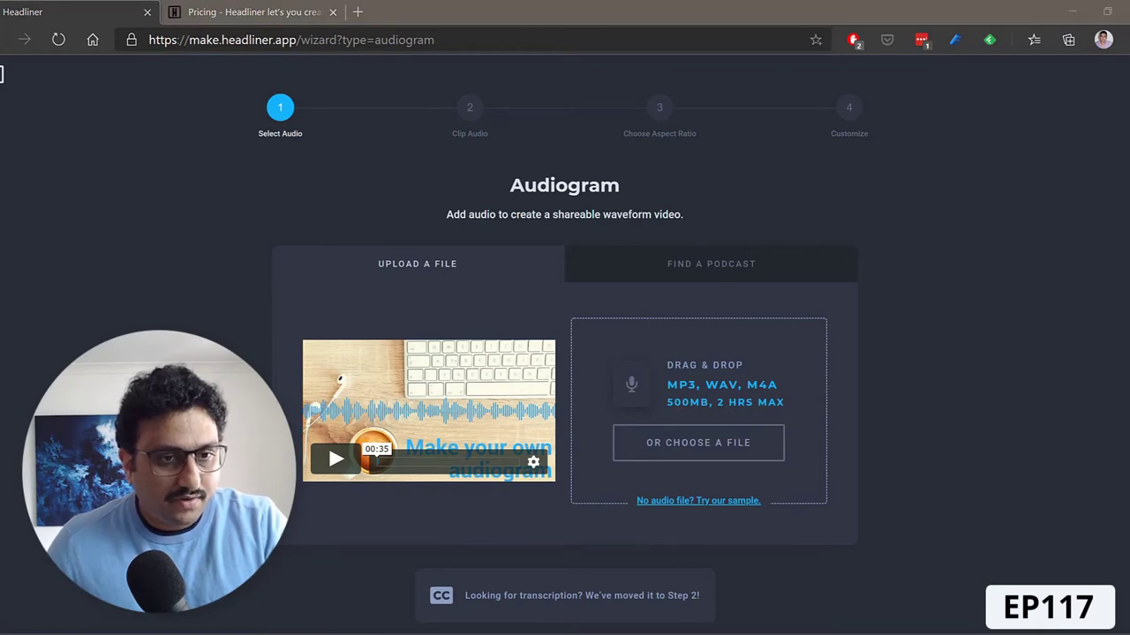
left_click_drag(1110, 303, 697, 403)
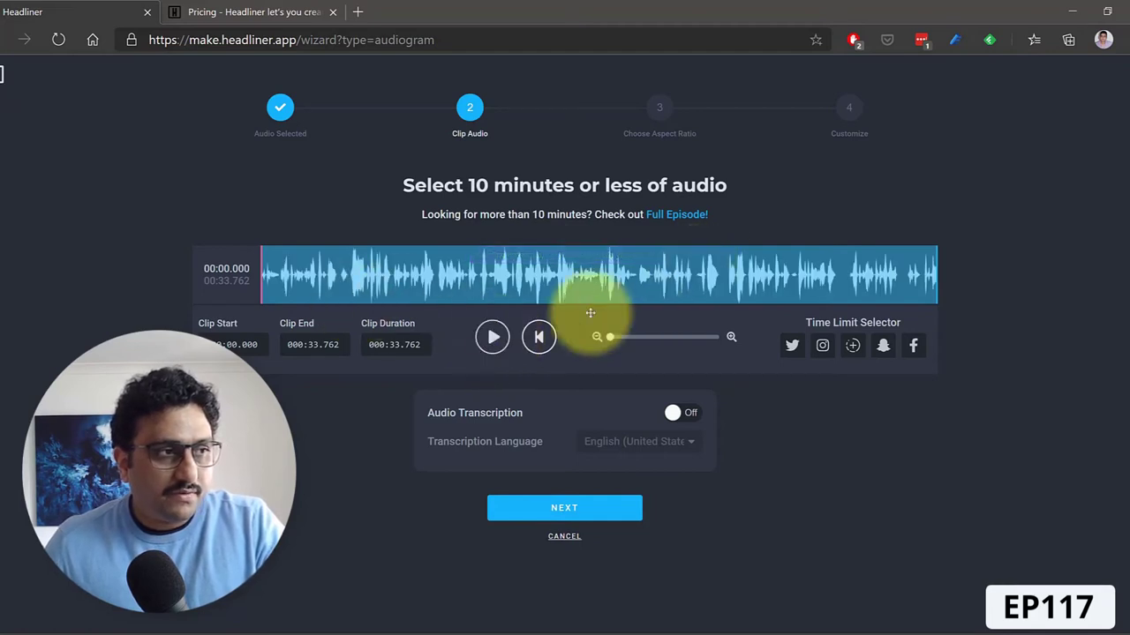
Preview the 33.762-second clip and keep it untrimmed.
left_click(494, 340)
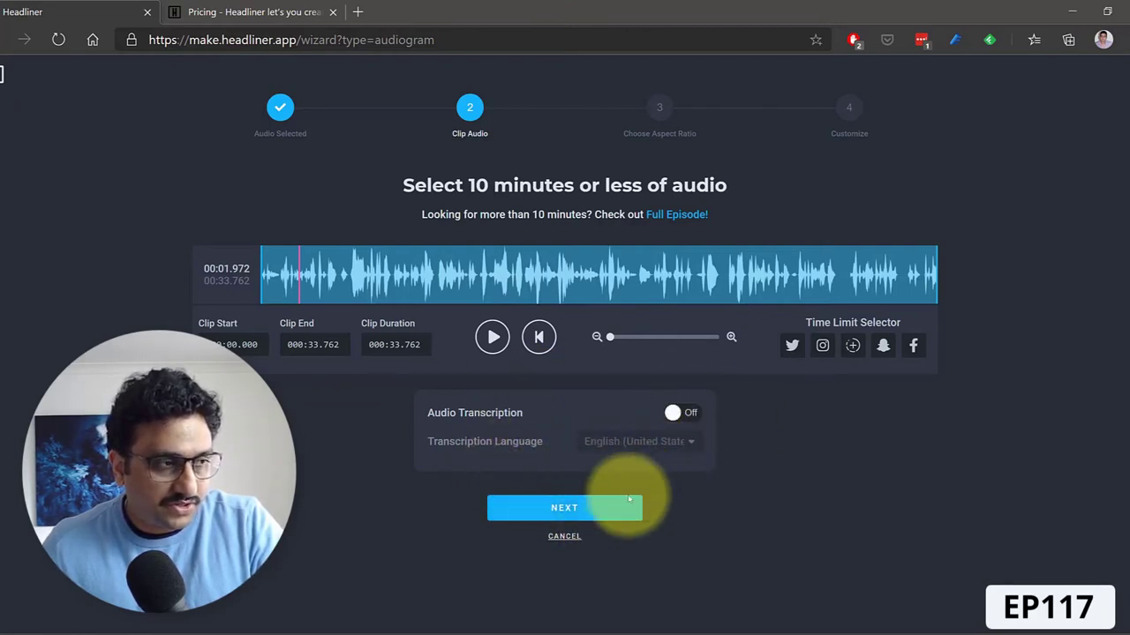
left_click(570, 510)
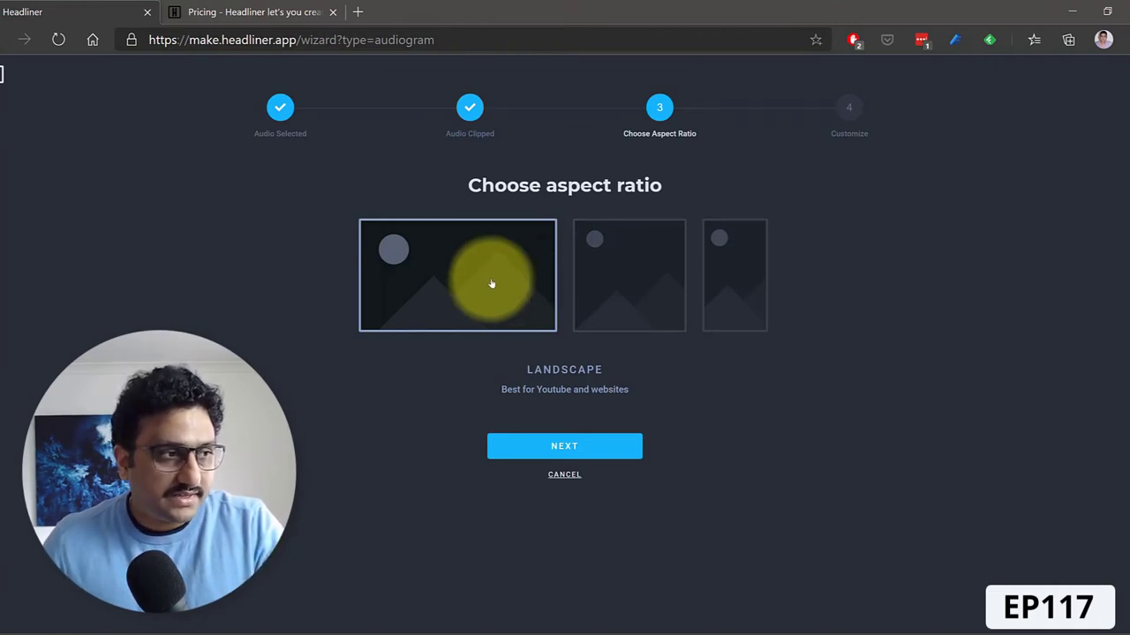
Compare square and portrait formats, then settle on landscape for the audiogram.
left_click(627, 299)
left_click(747, 308)
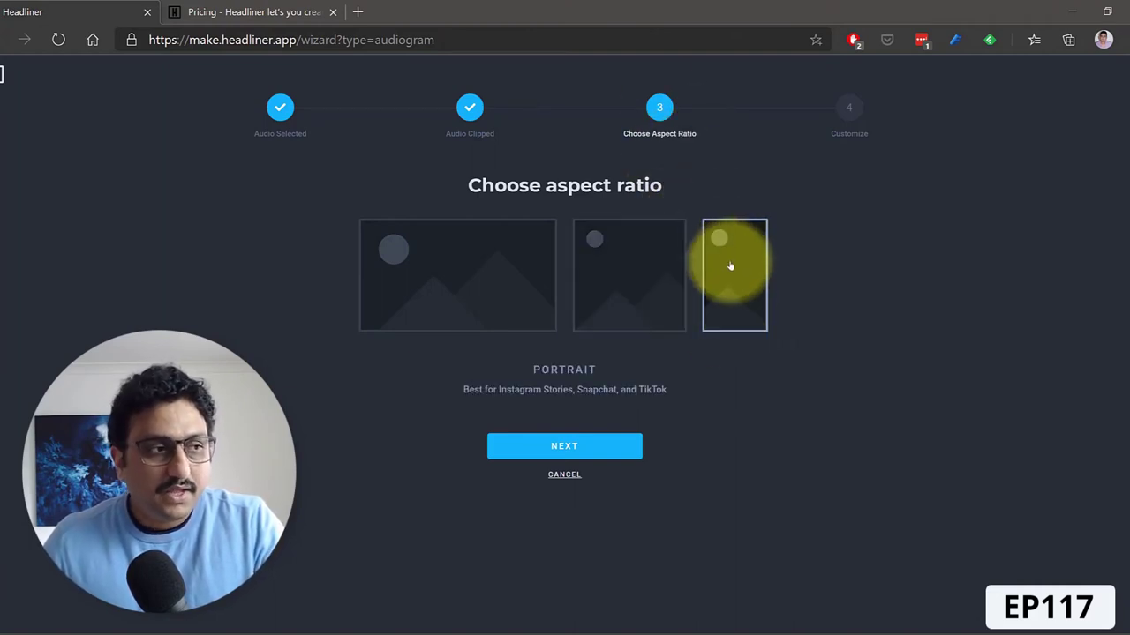
left_click(462, 297)
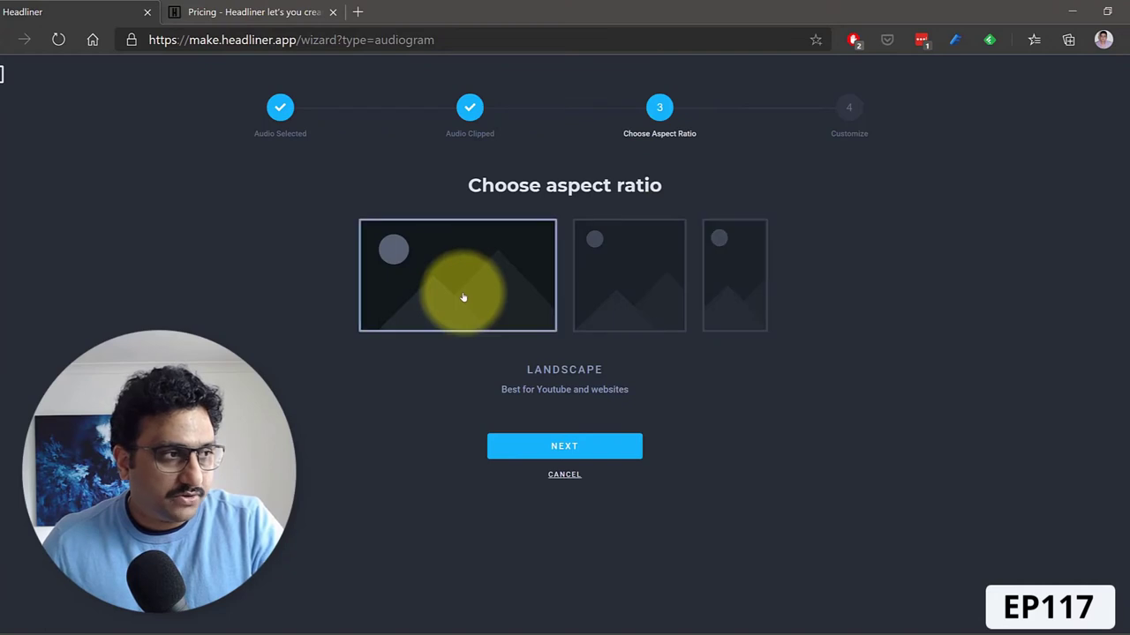
left_click(549, 450)
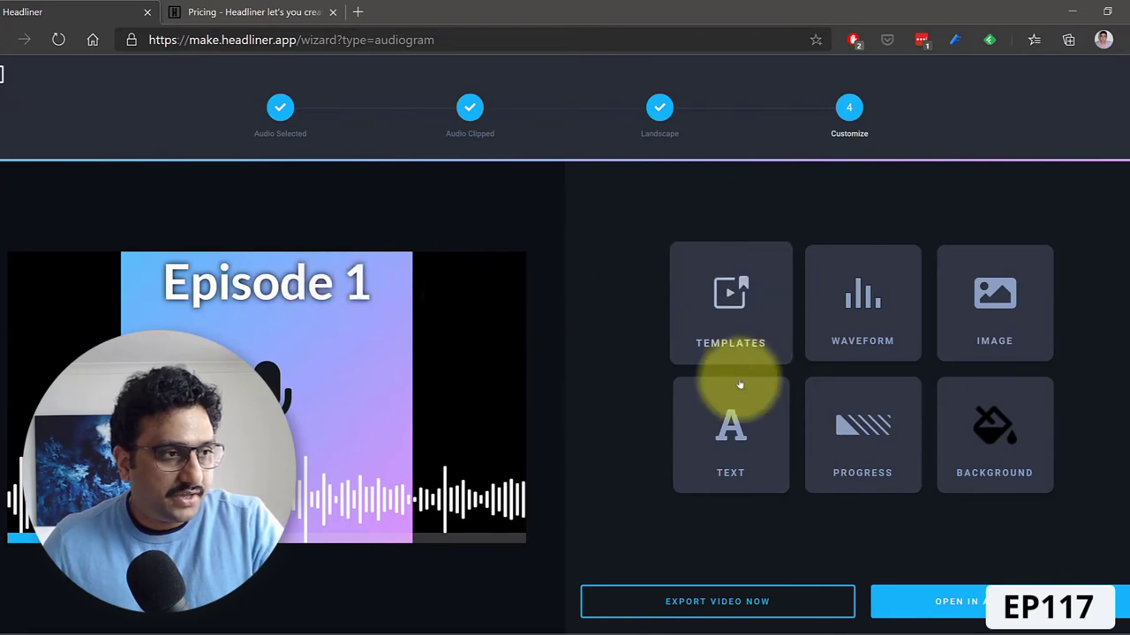
Change the title text from 'Episode 1' to 'Episode 2' and centre it.
left_click(739, 404)
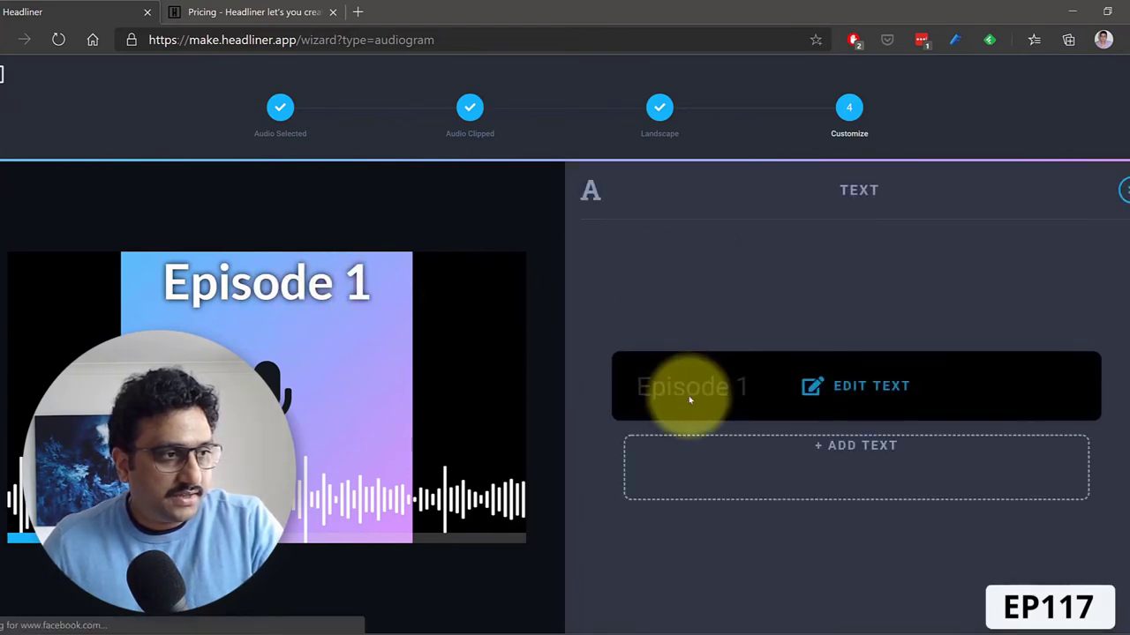
left_click(689, 395)
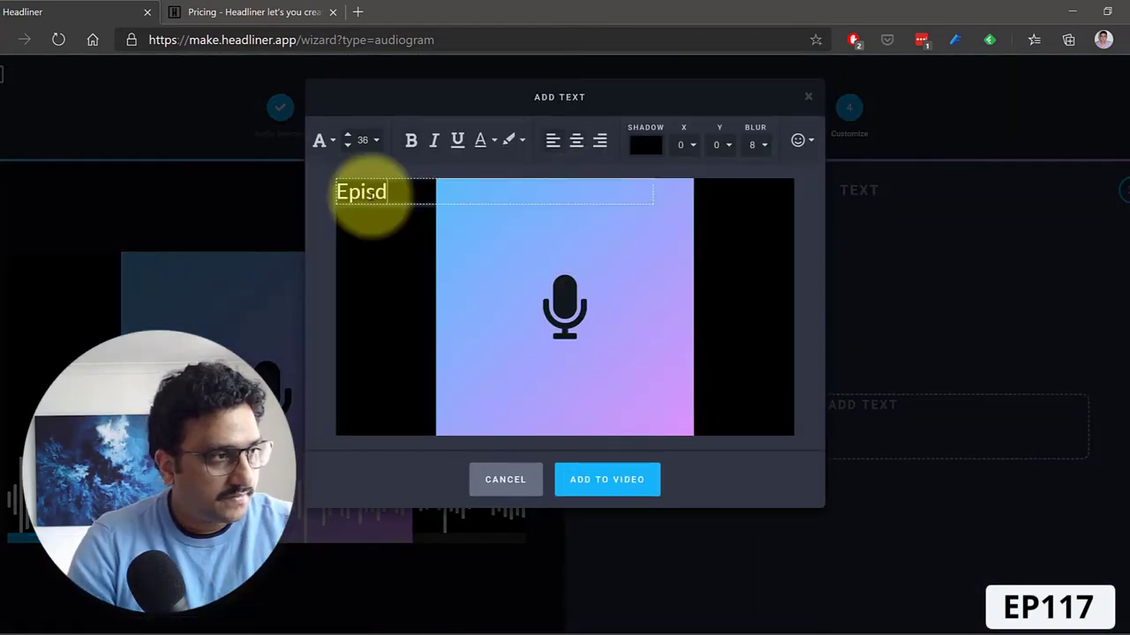
type("2")
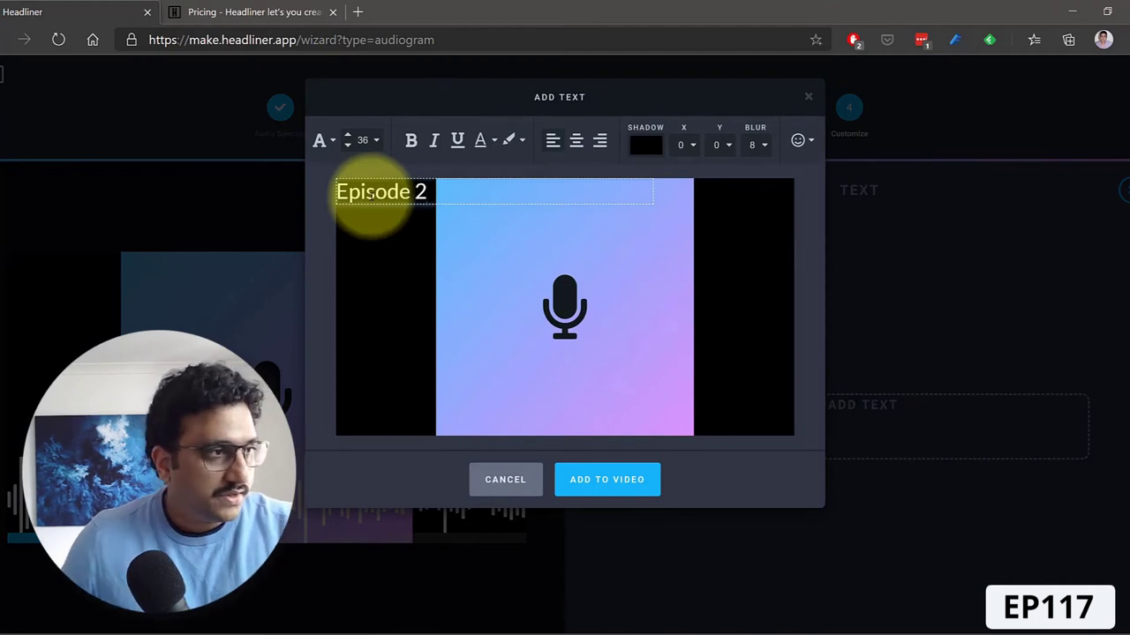
left_click(576, 143)
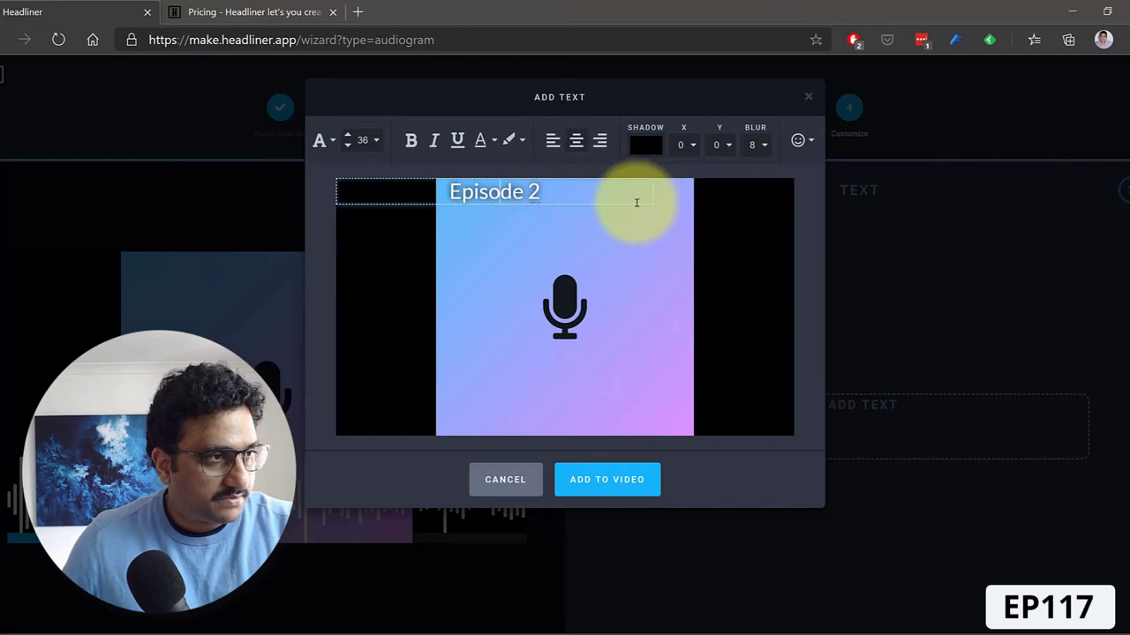
Widen the title box across the canvas, set font size 60, and add it.
left_click(486, 191)
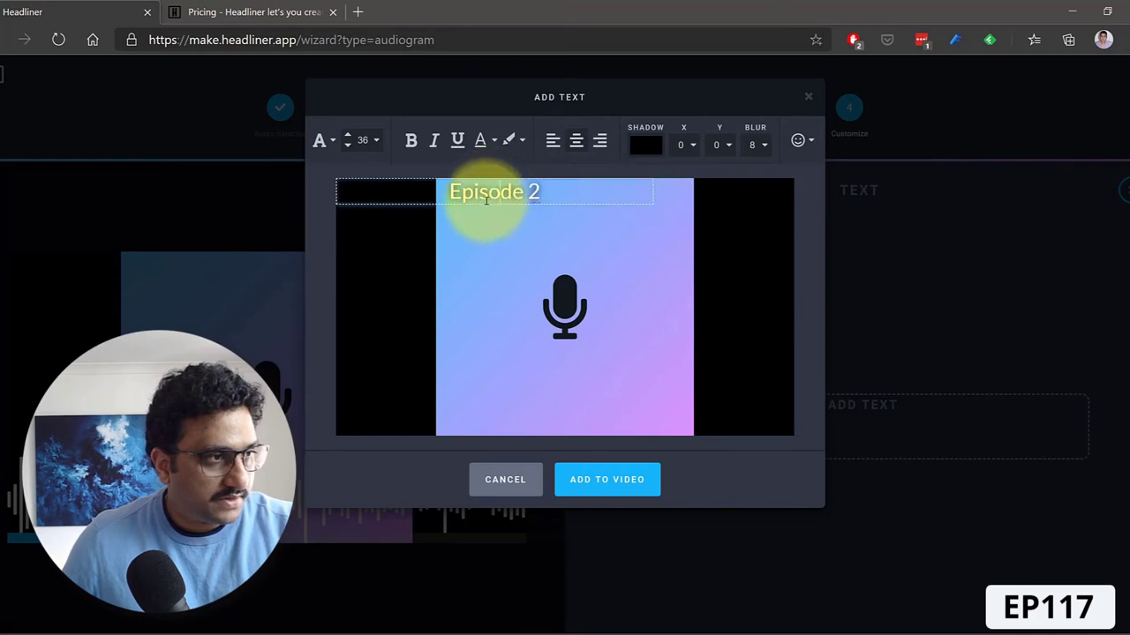
left_click(652, 203, "shift")
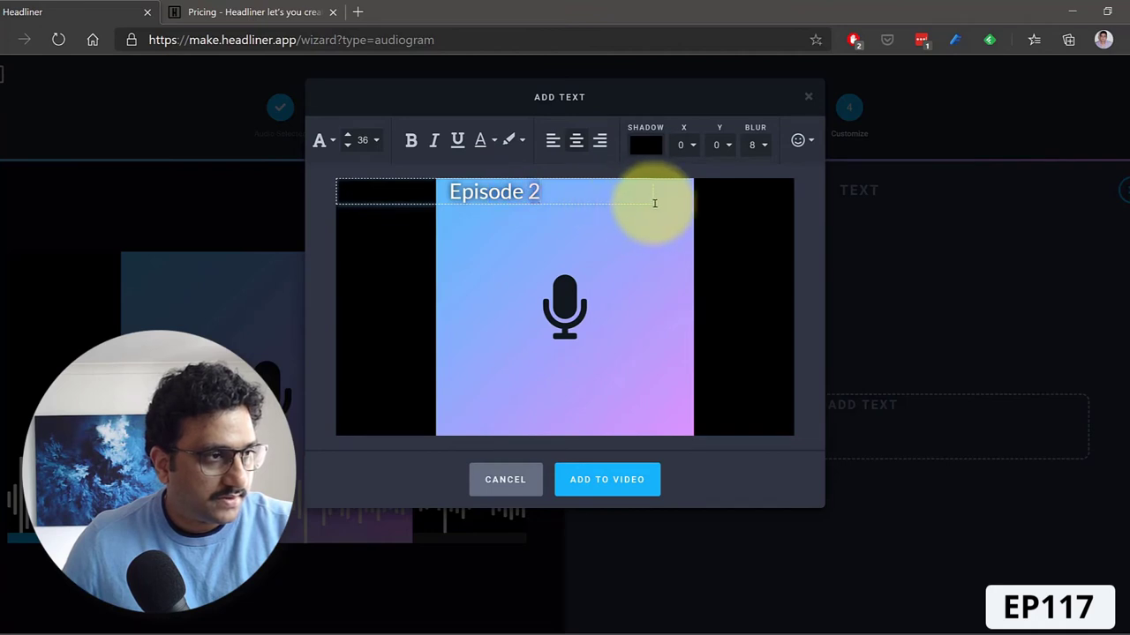
left_click_drag(655, 194, 773, 199)
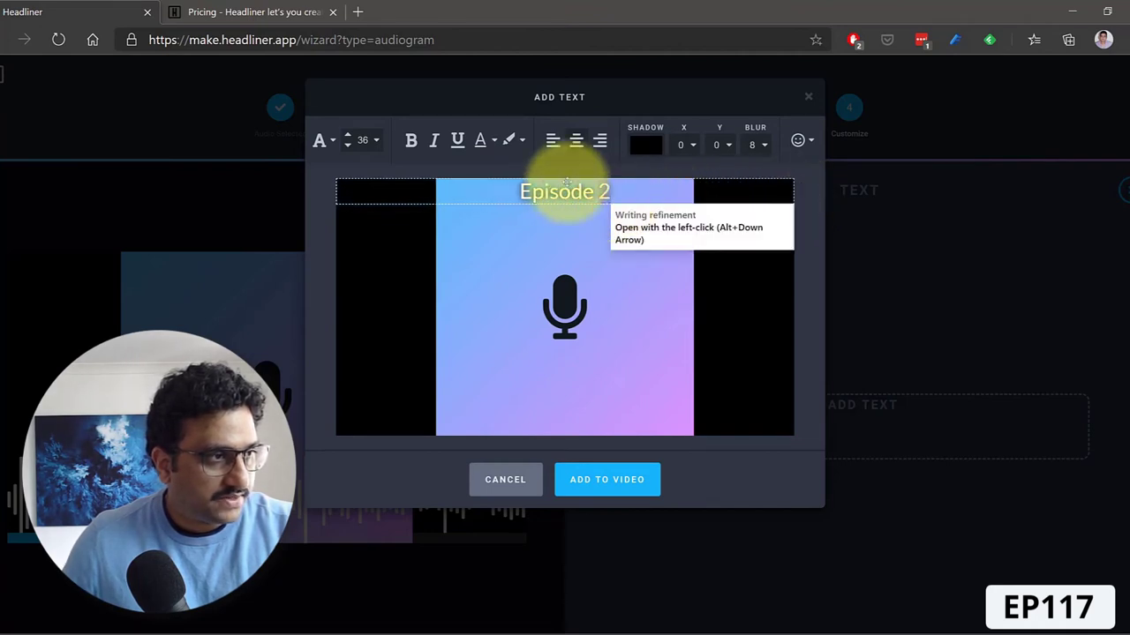
left_click(369, 139)
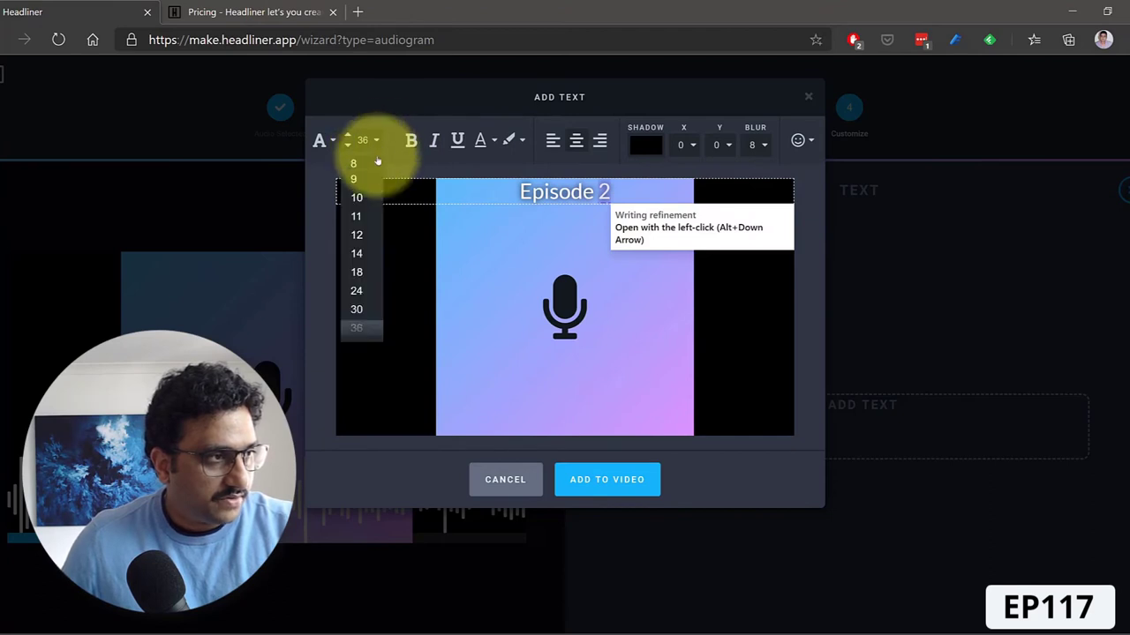
scroll(357, 305, "down", 2)
left_click(368, 314)
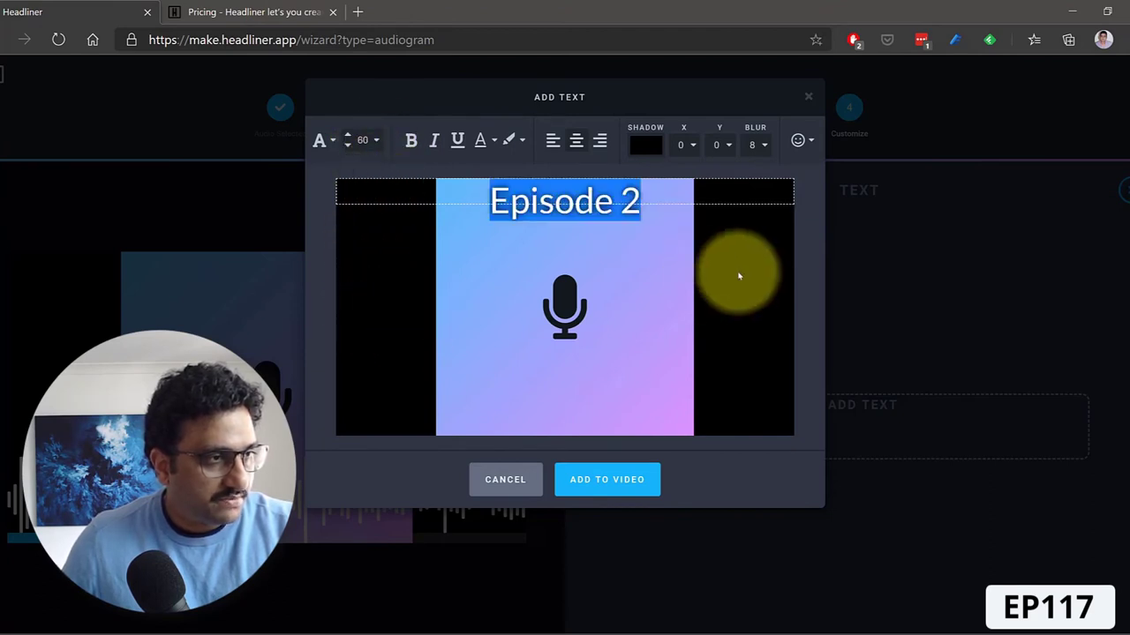
left_click(711, 303)
left_click(603, 488)
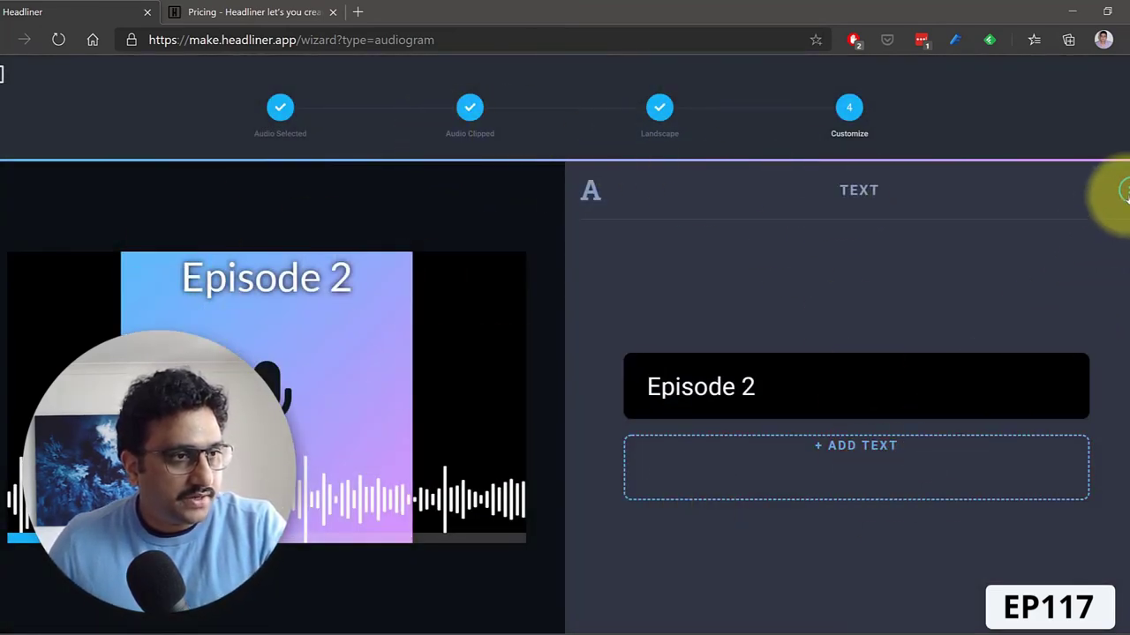
Delete the microphone image and insert M365 SMB FAQ.png in its place.
left_click(1125, 190)
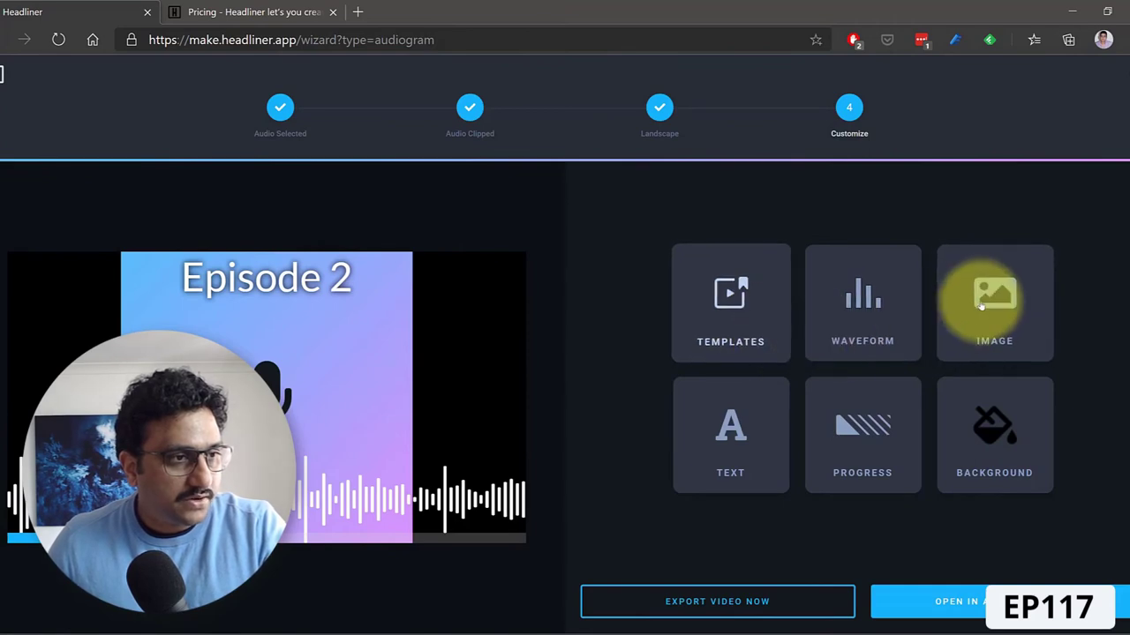
left_click(1018, 316)
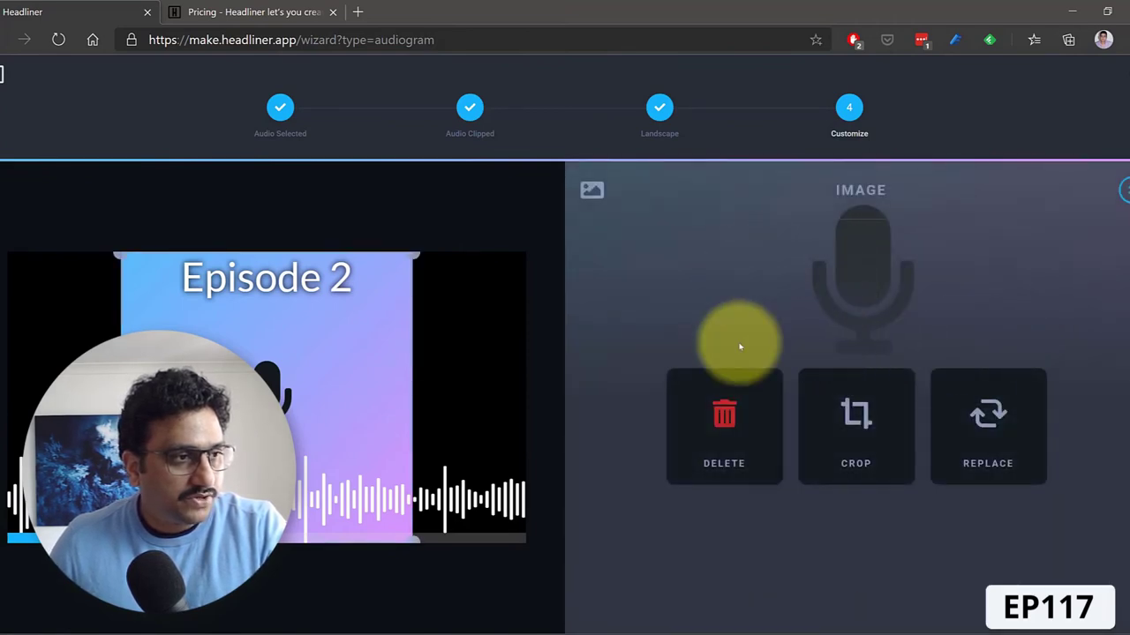
left_click(736, 434)
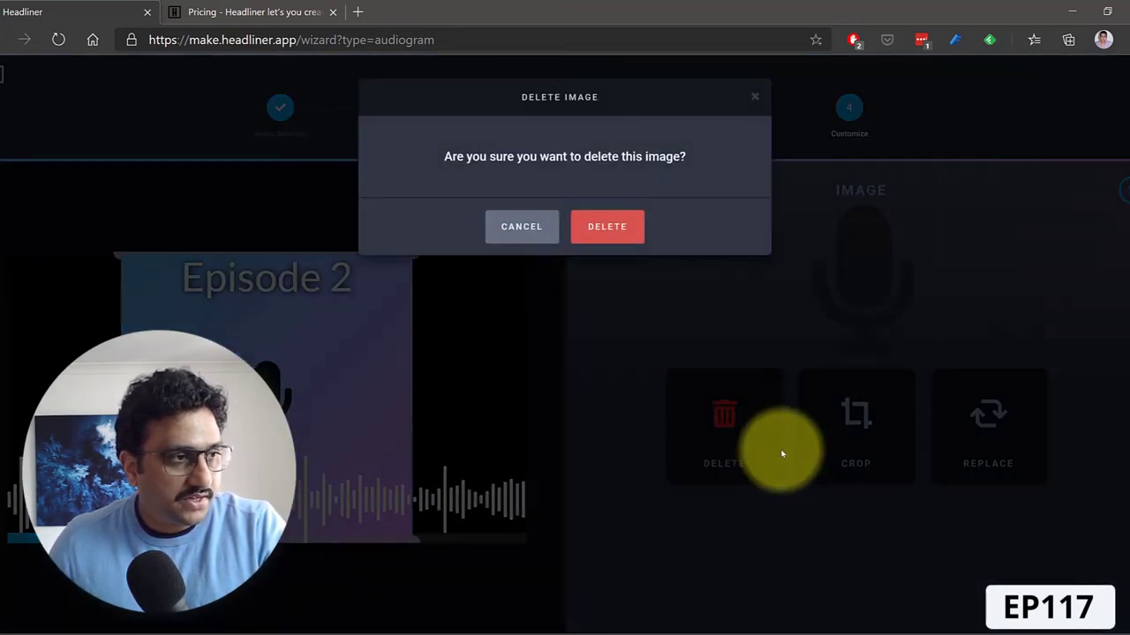
left_click(605, 227)
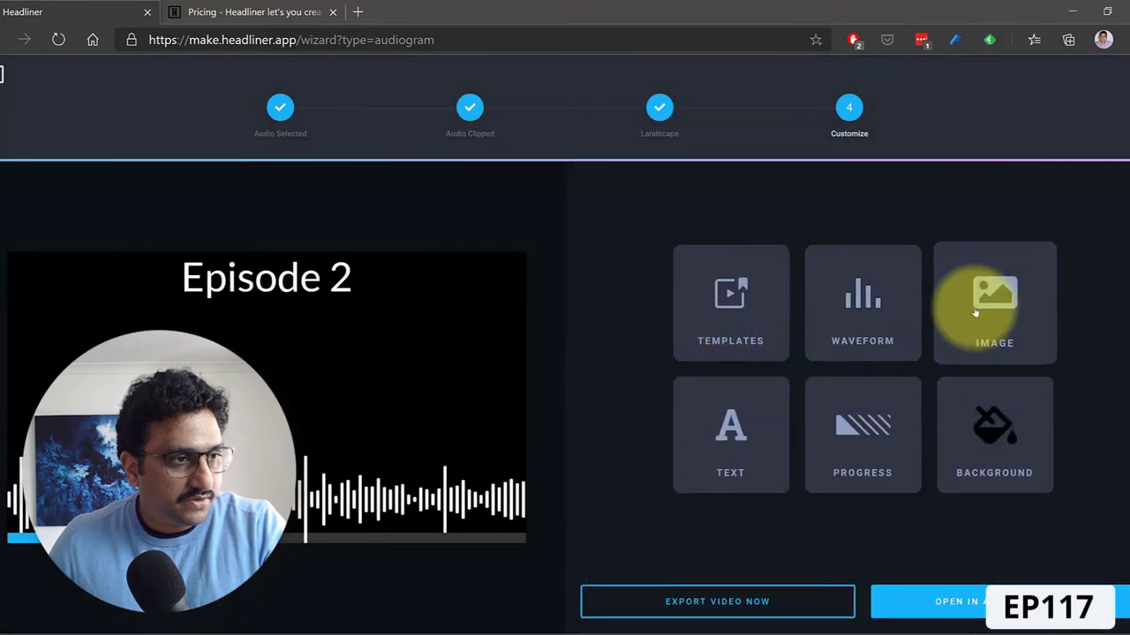
left_click(1029, 343)
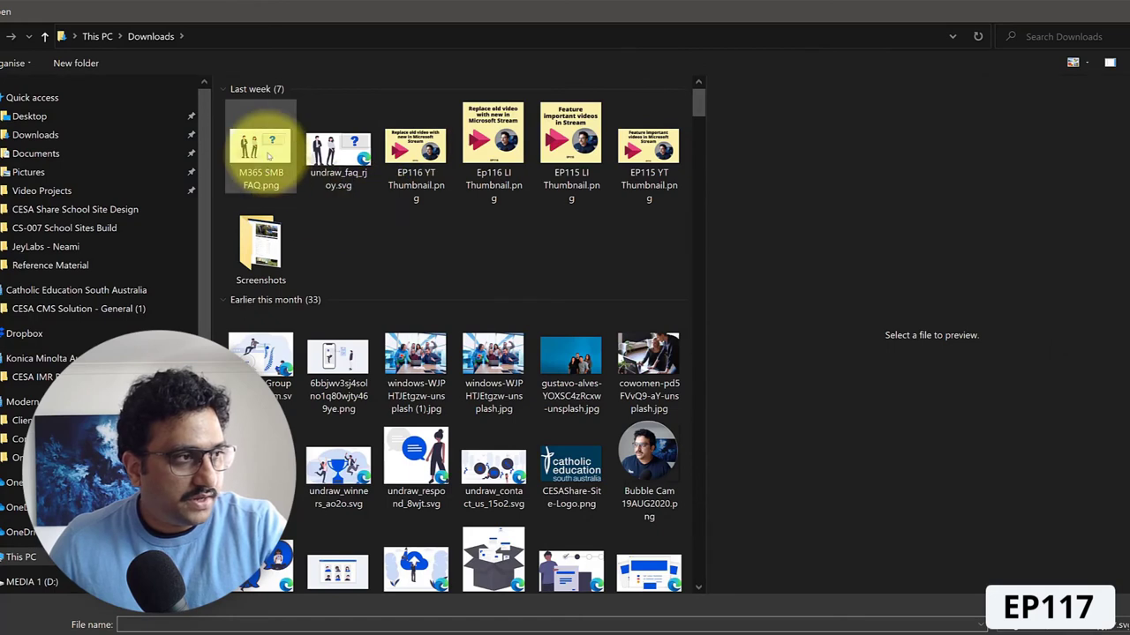
left_click(260, 146)
left_click(1024, 630)
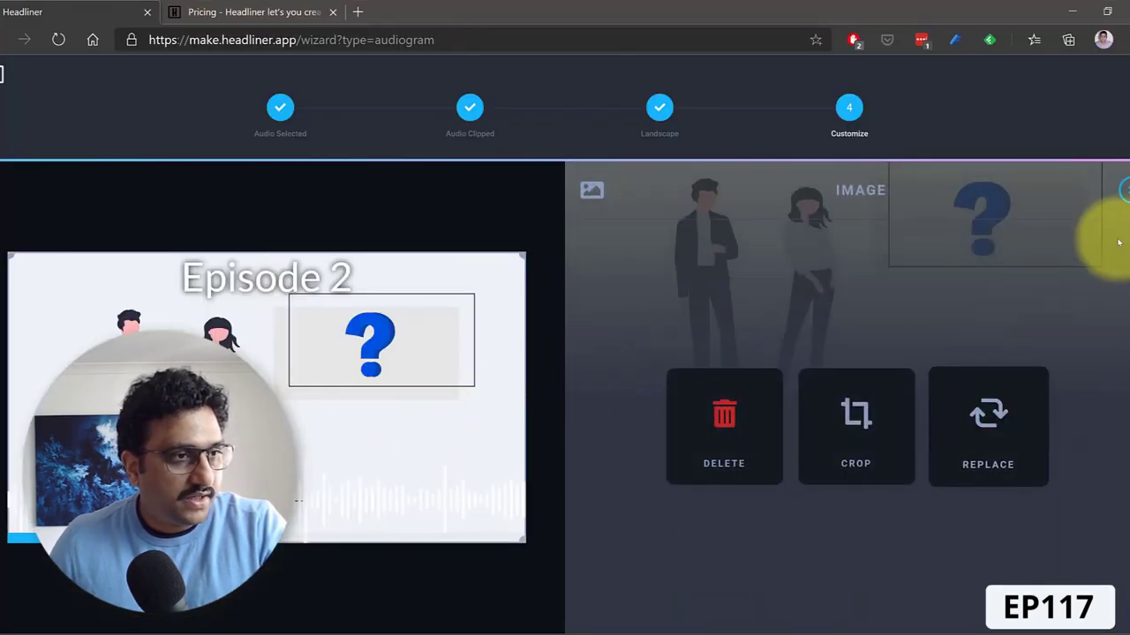
left_click(1119, 187)
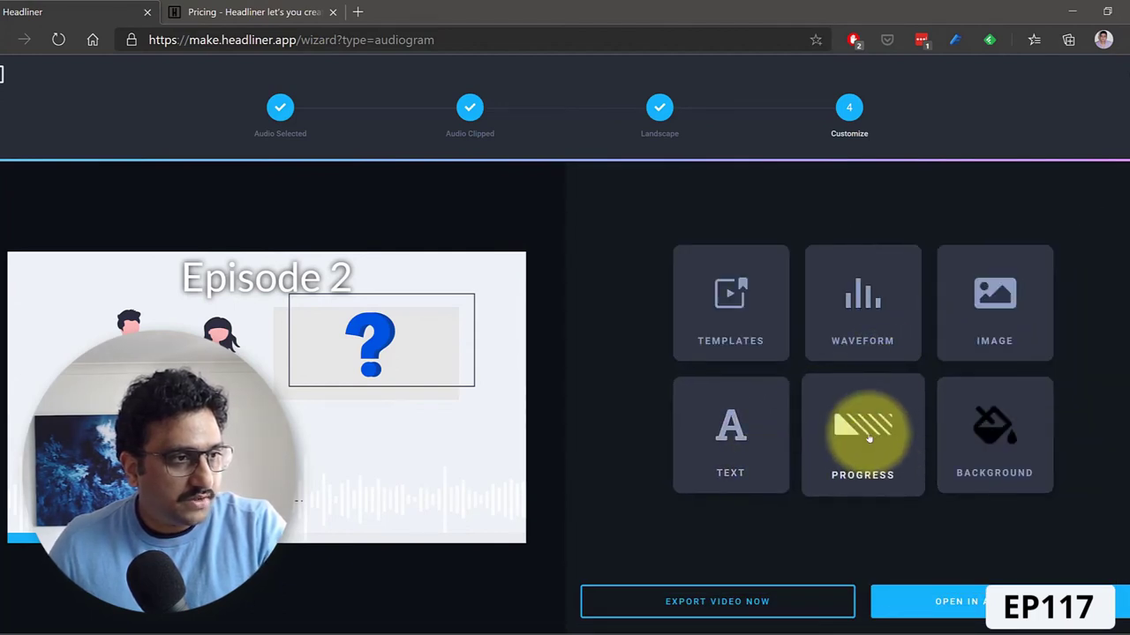
Switch the waveform to the multicoloured orange-to-pink bar style.
left_click(861, 316)
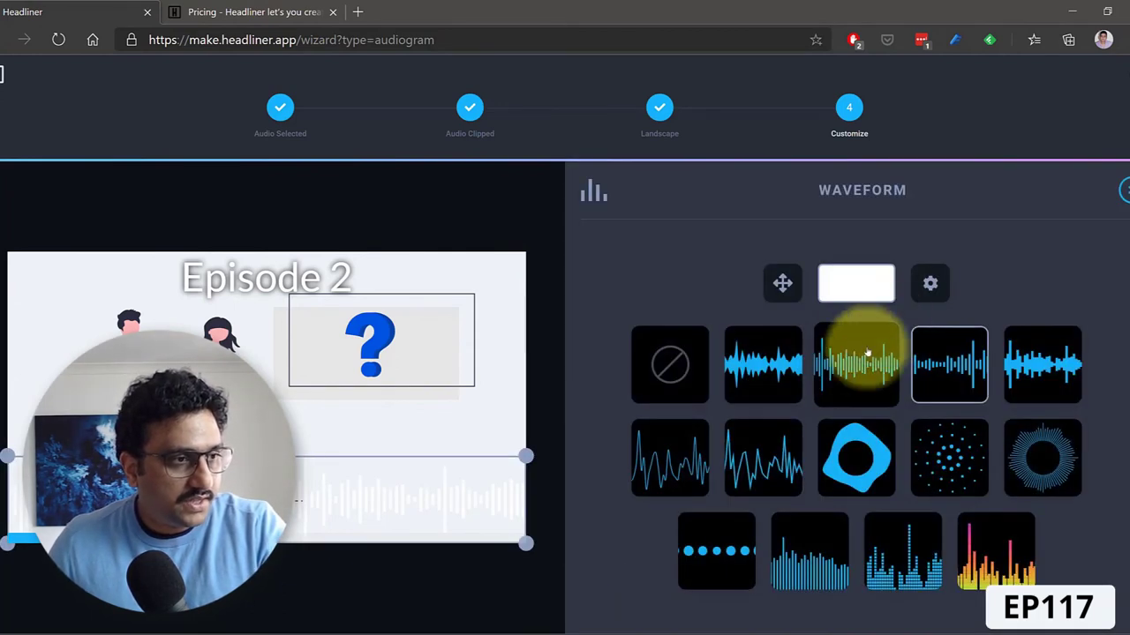
left_click(759, 371)
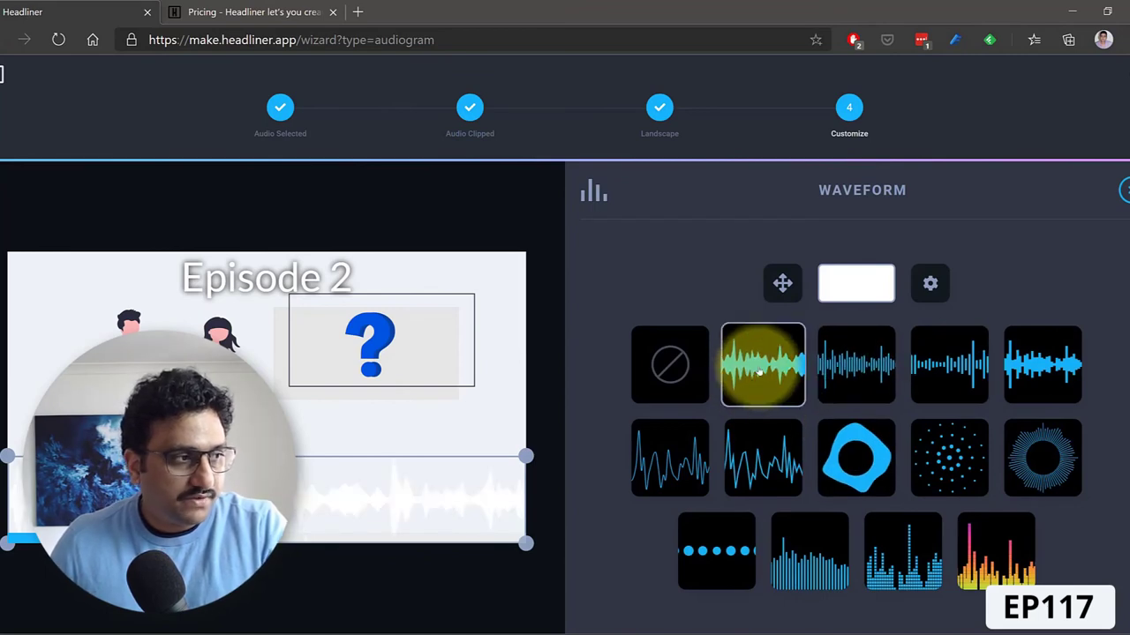
left_click(984, 572)
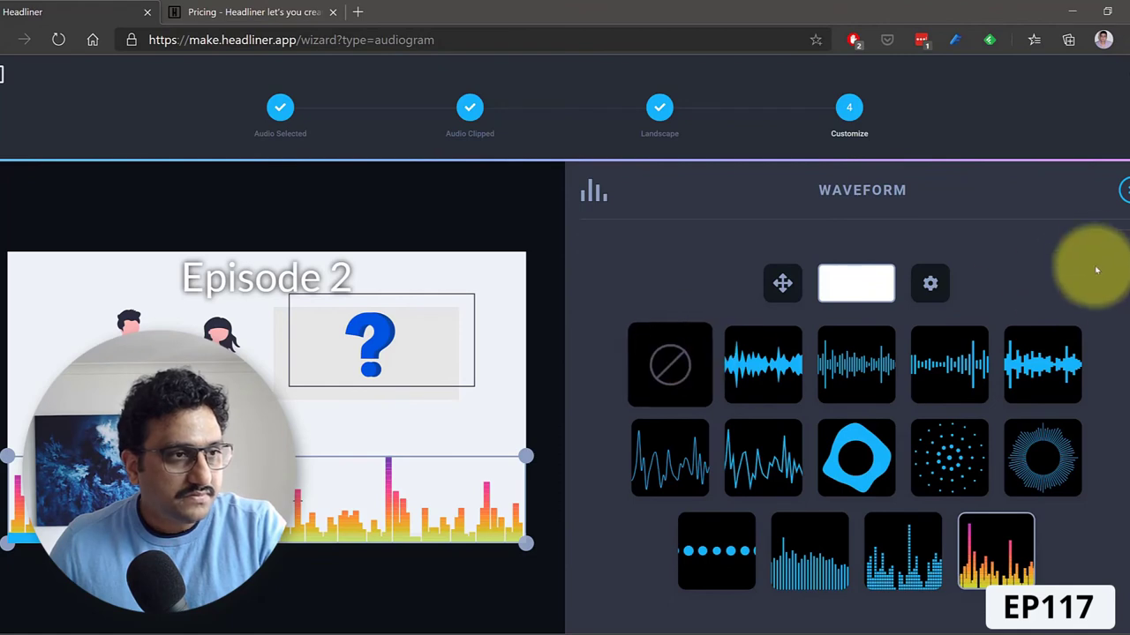
left_click(1124, 189)
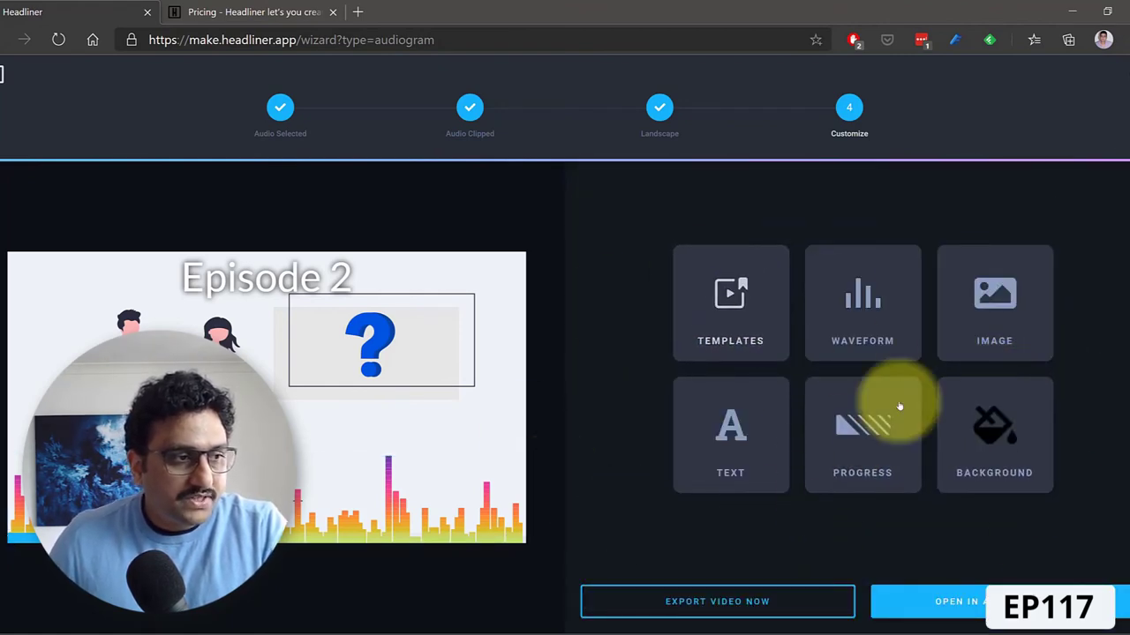
Export the landscape Episode 2 audiogram immediately with Export Video Now.
left_click(757, 605)
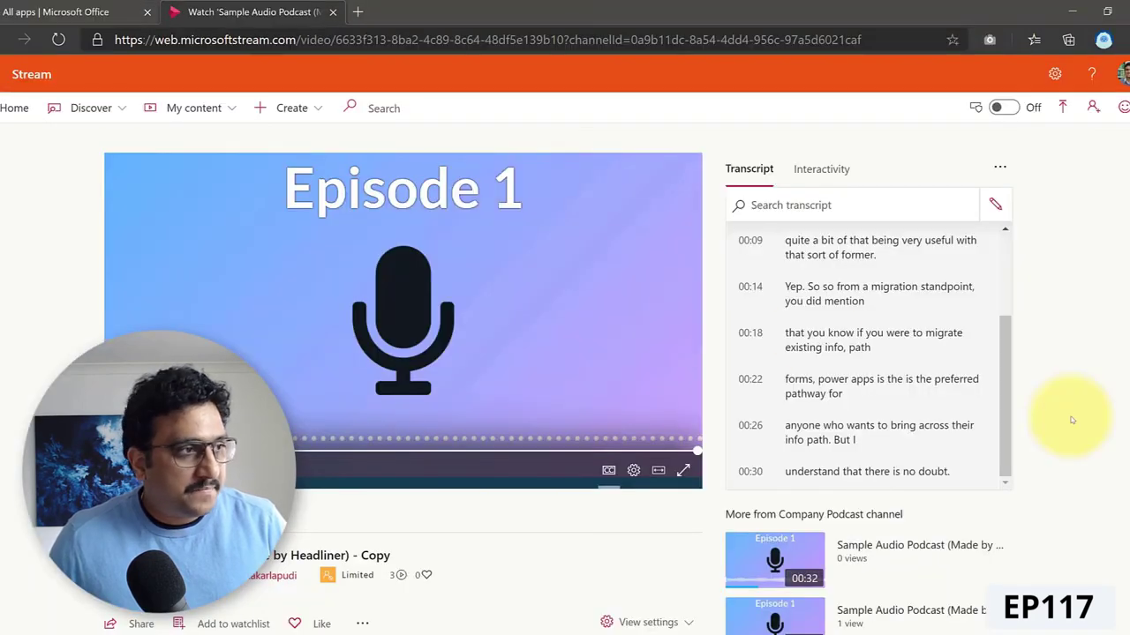
Upload the exported audiogram video file to Microsoft Stream.
left_click(314, 109)
left_click(294, 141)
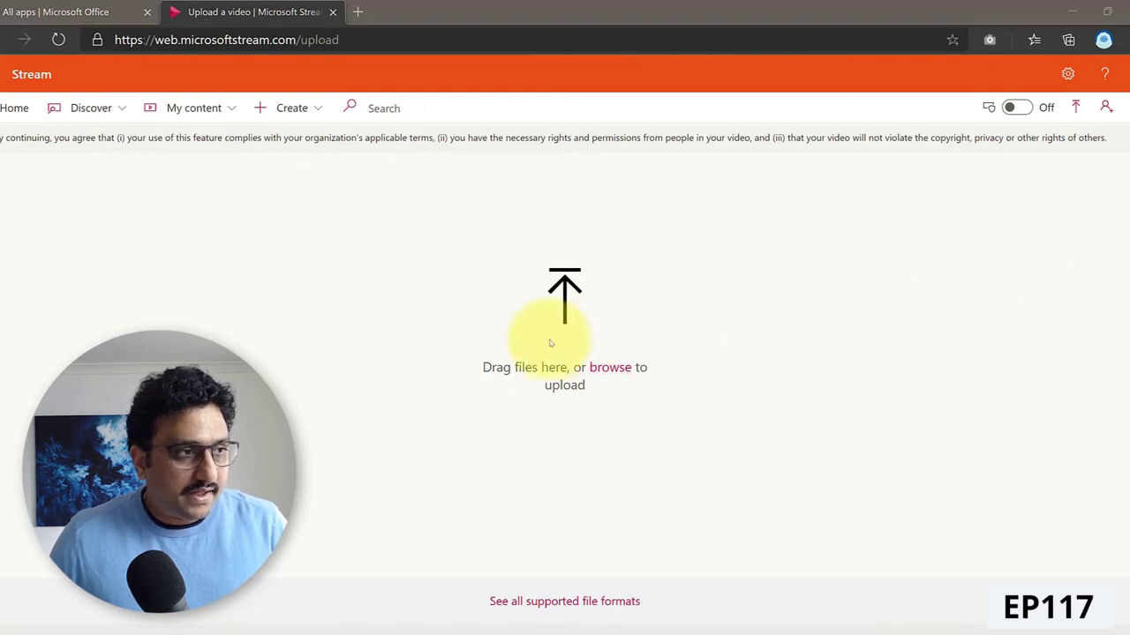
left_click_drag(550, 336, 472, 317)
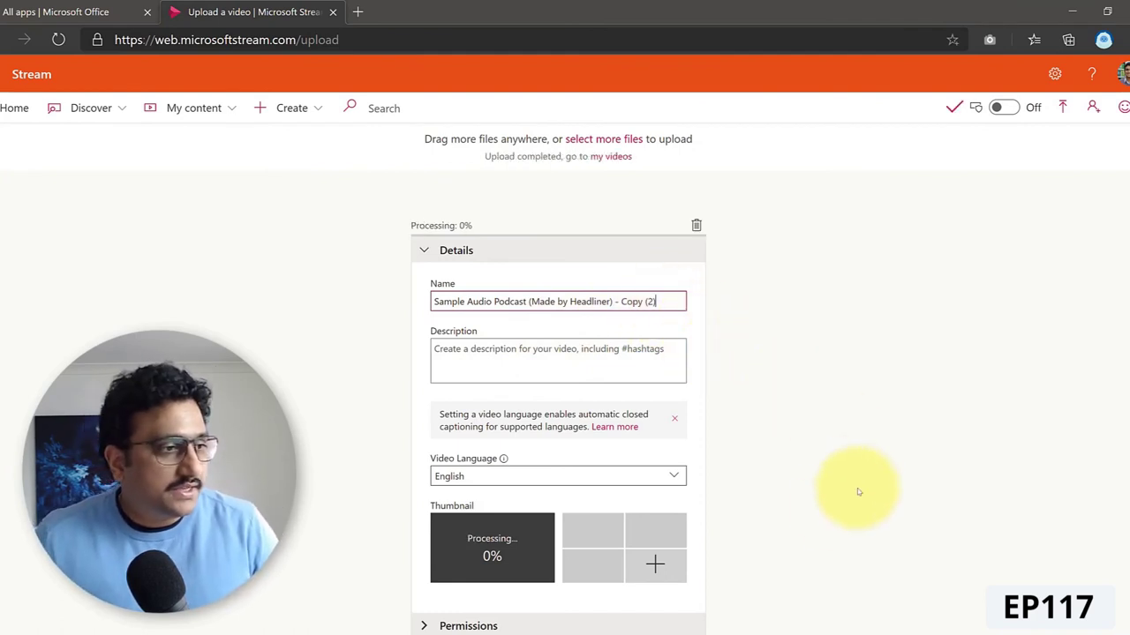
Publish the uploaded video 'Sample Audio Podcast (Made by Headliner) - Copy (2)'.
scroll(829, 506, "down", 3)
scroll(662, 460, "up", 1)
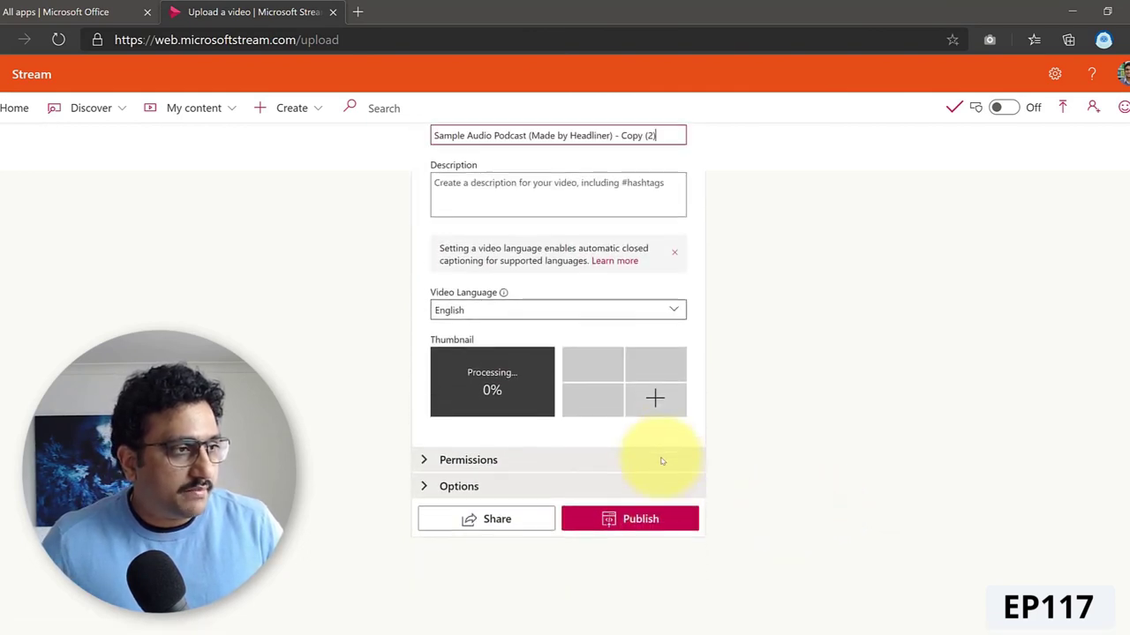
left_click(637, 528)
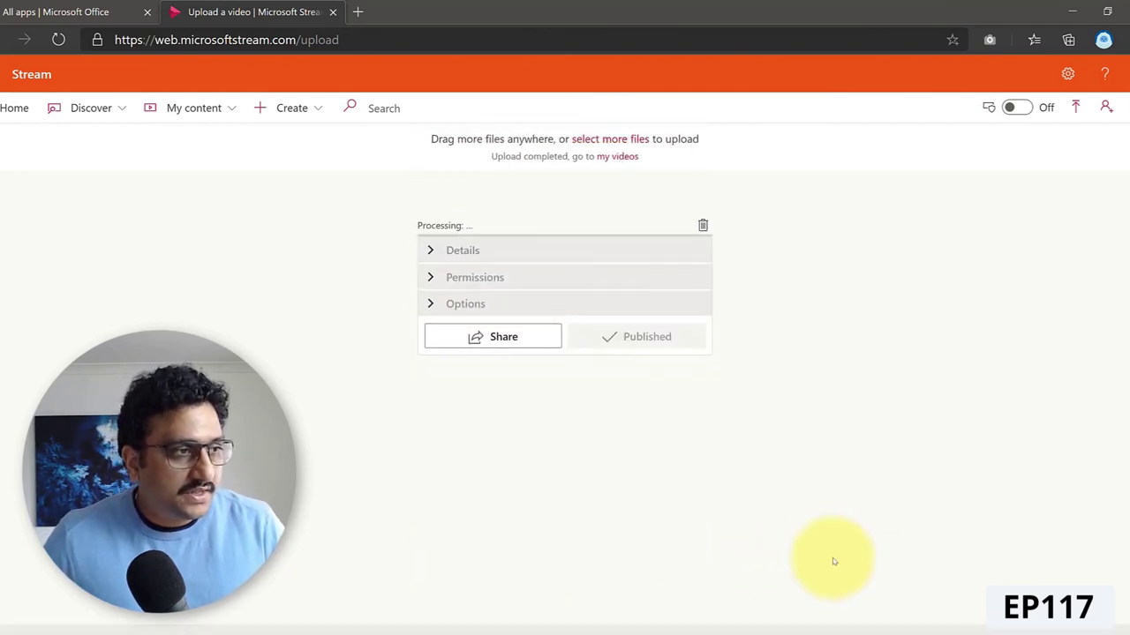